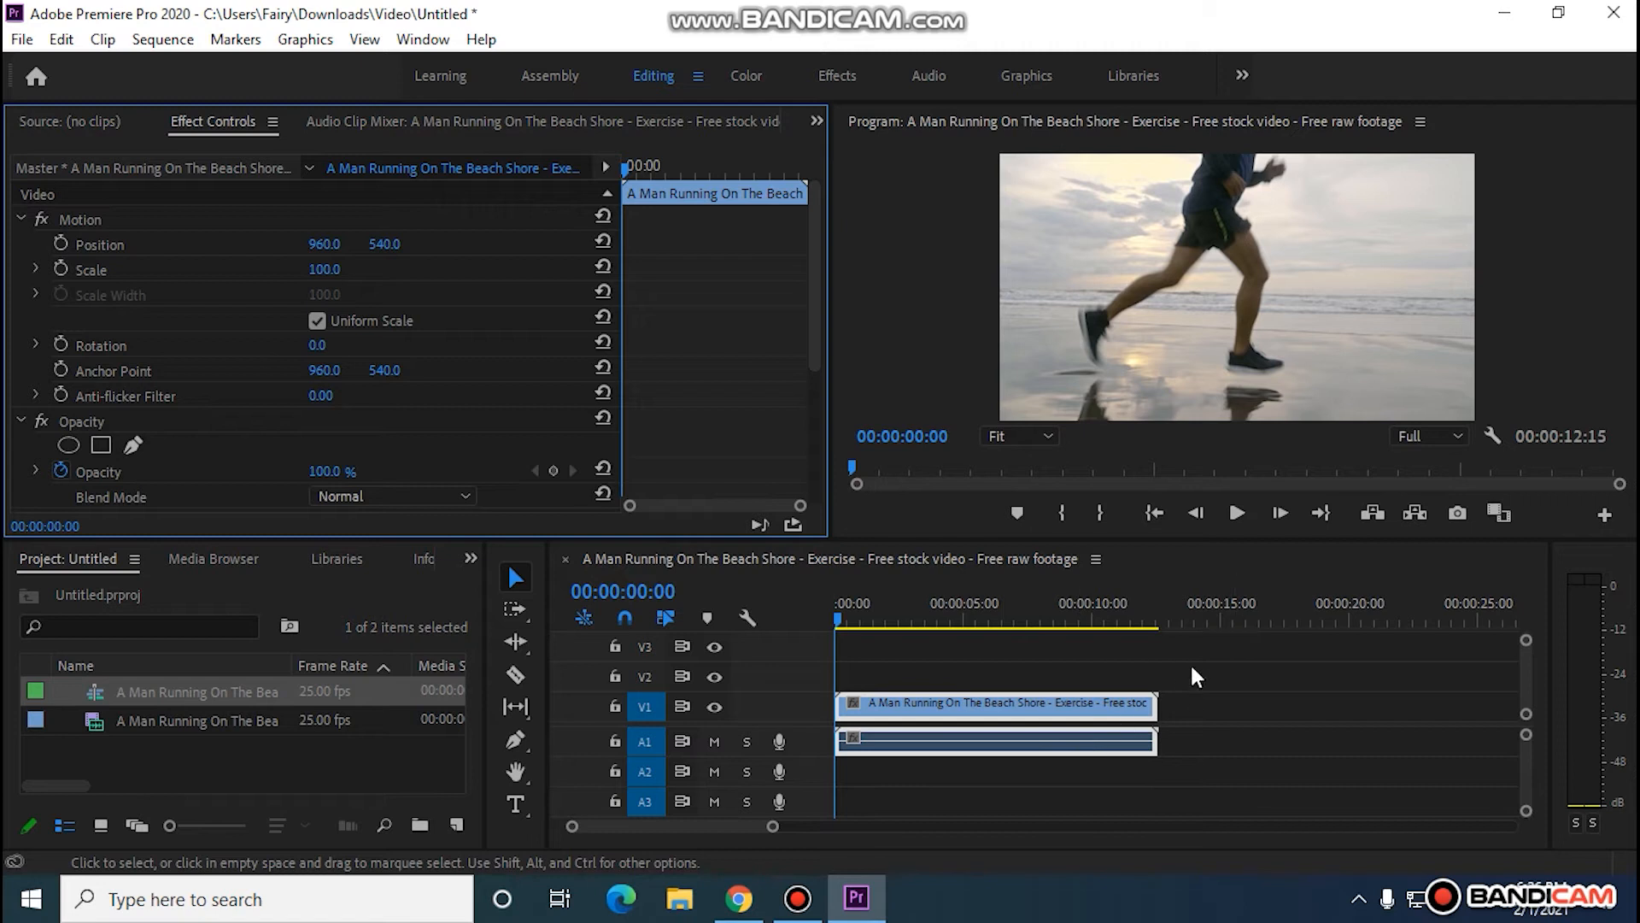
Play back the running clip at its original speed in the program preview
{"action": "left_click_drag", "start_coordinate": [1126, 666], "coordinate": [1202, 800]}
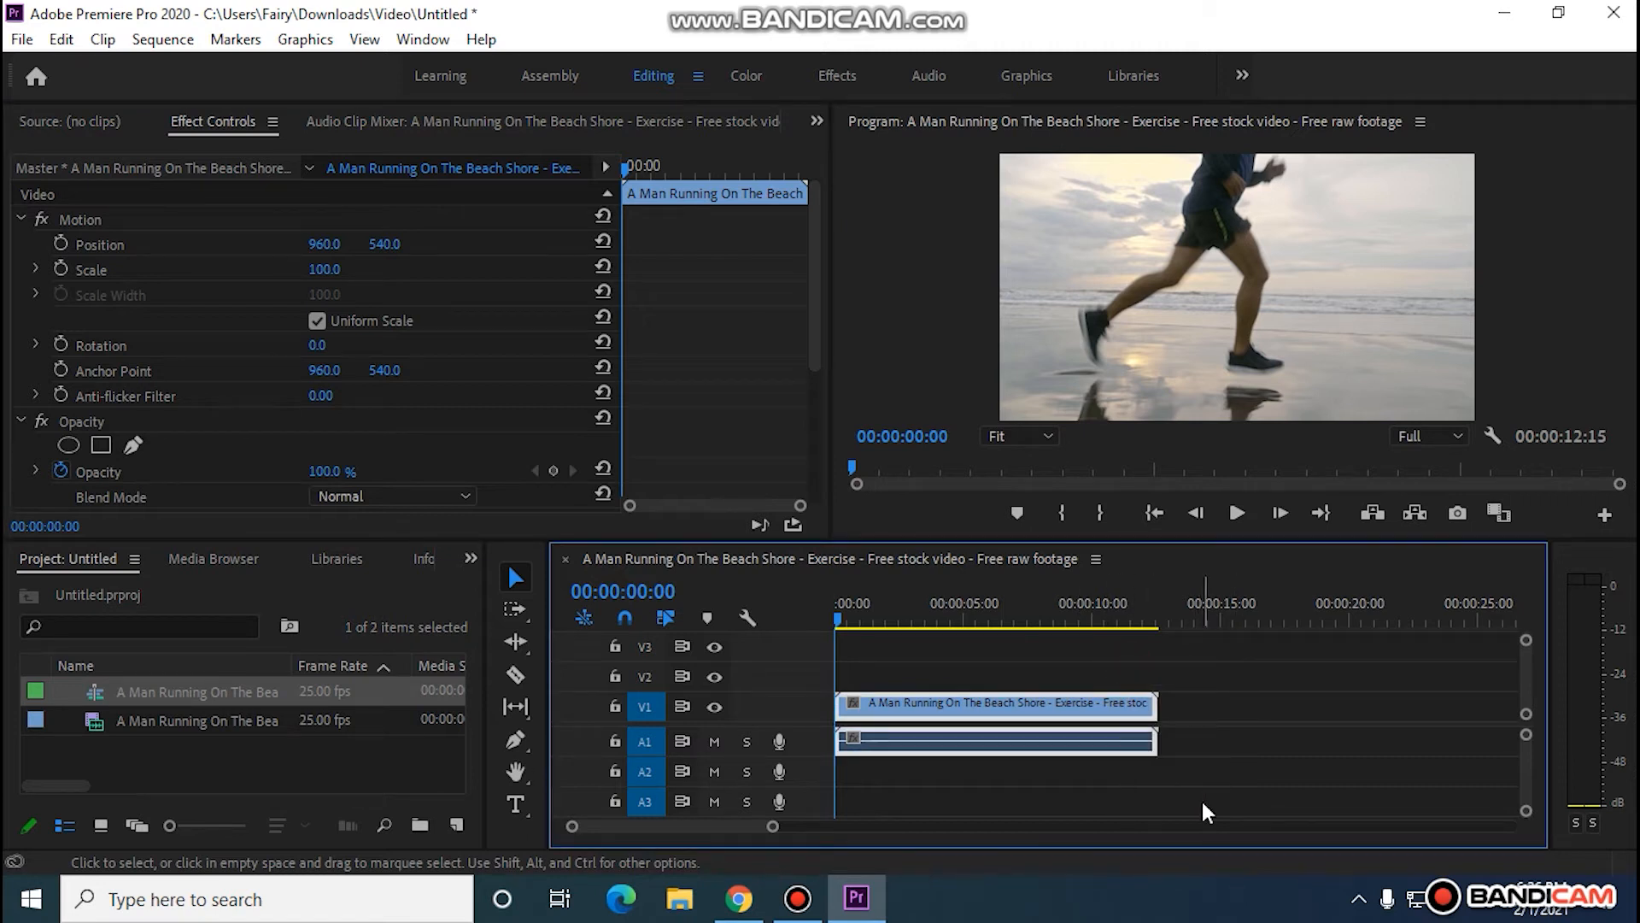
{"action": "left_click", "coordinate": [1241, 514]}
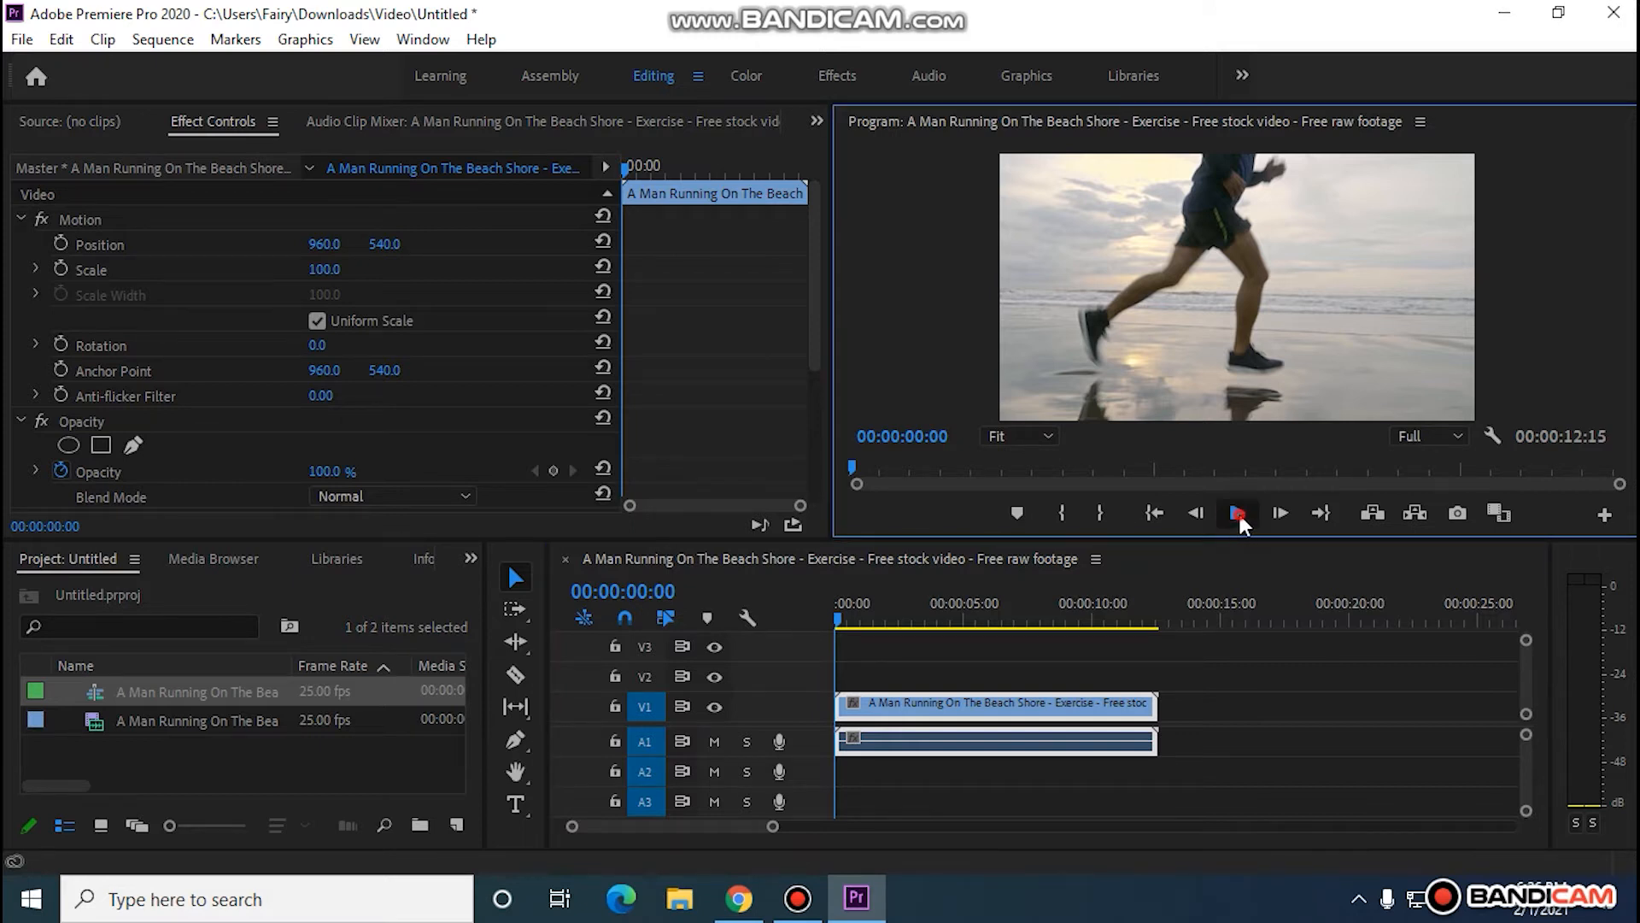
{"action": "left_click", "coordinate": [1240, 515]}
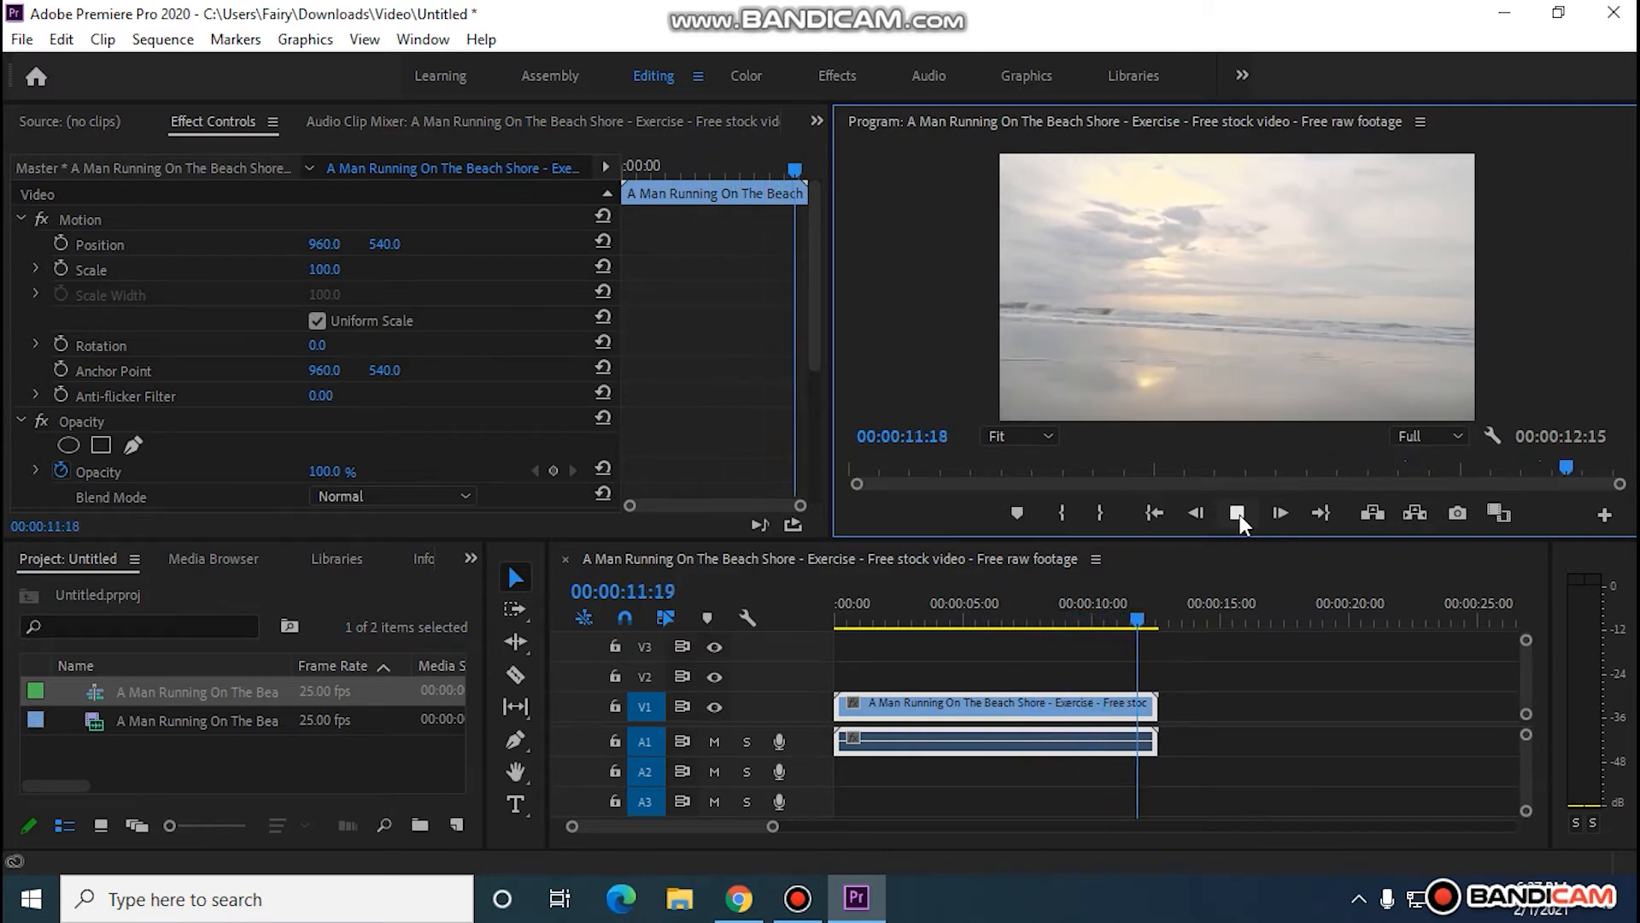
{"action": "left_click", "coordinate": [1239, 513]}
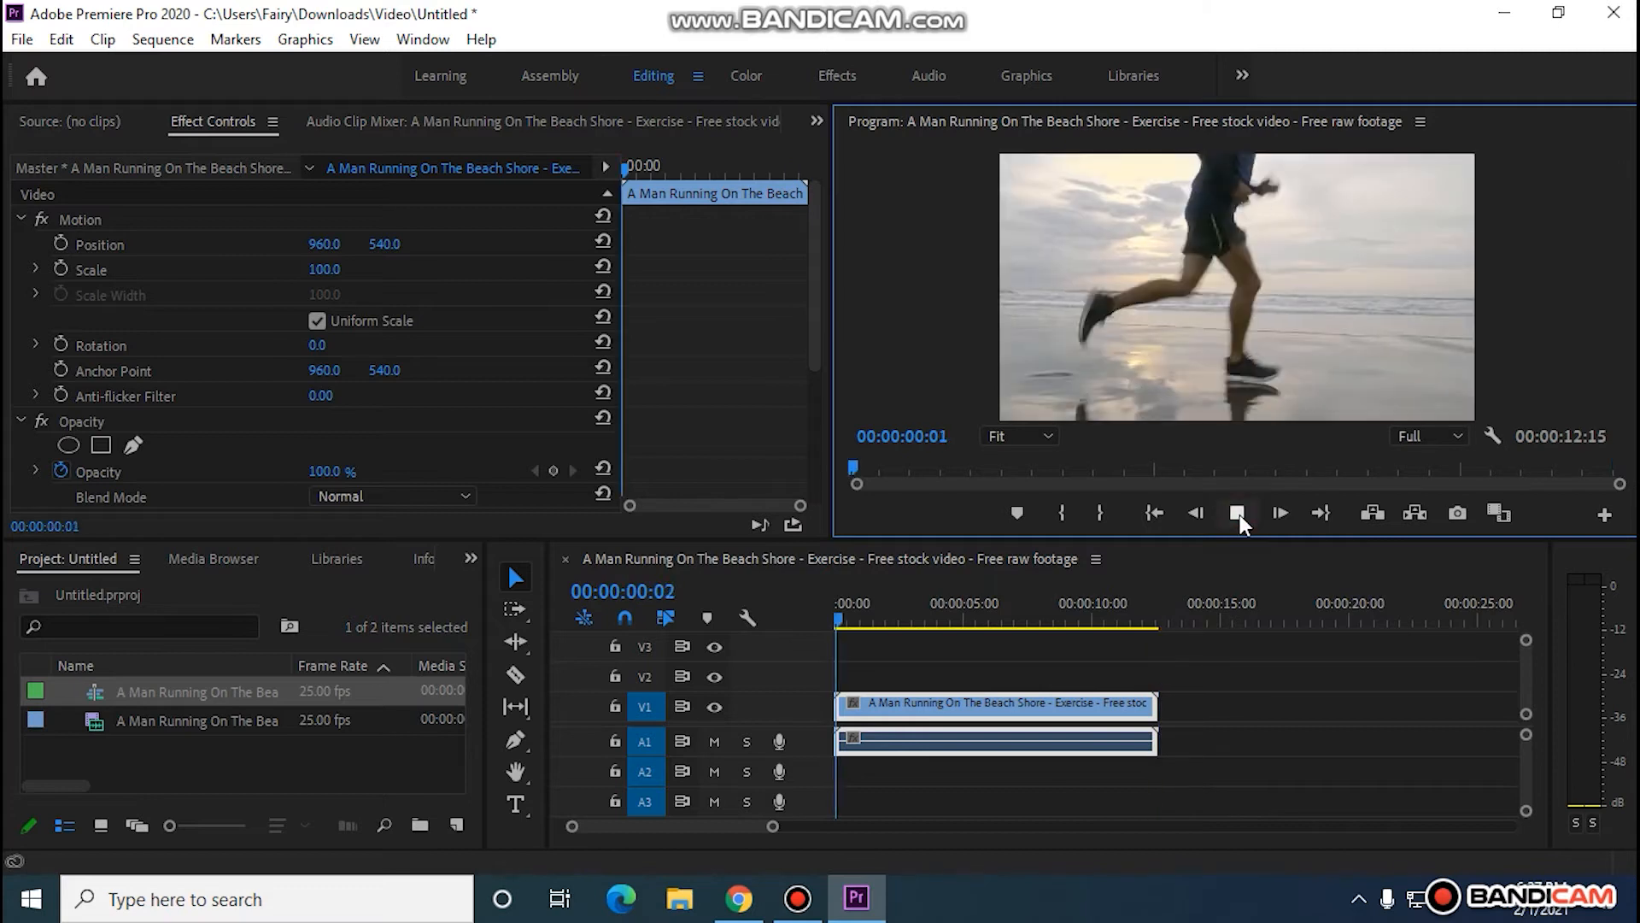
{"action": "left_click", "coordinate": [1240, 514]}
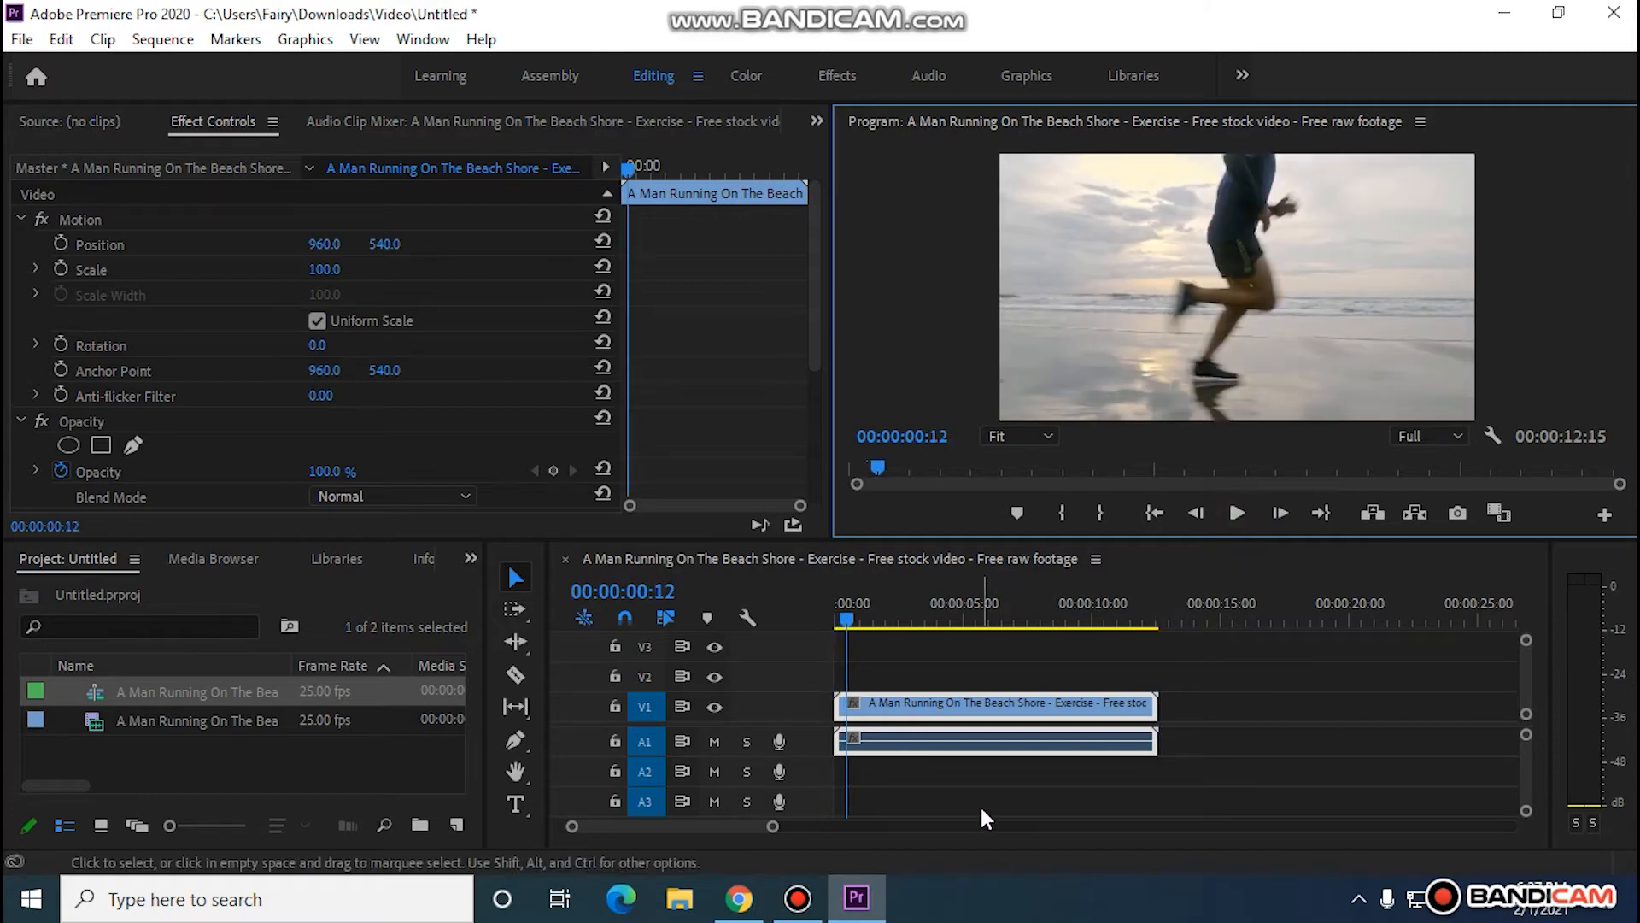
Set the running clip's speed to 200% and play back the result
{"action": "right_click", "coordinate": [1000, 712]}
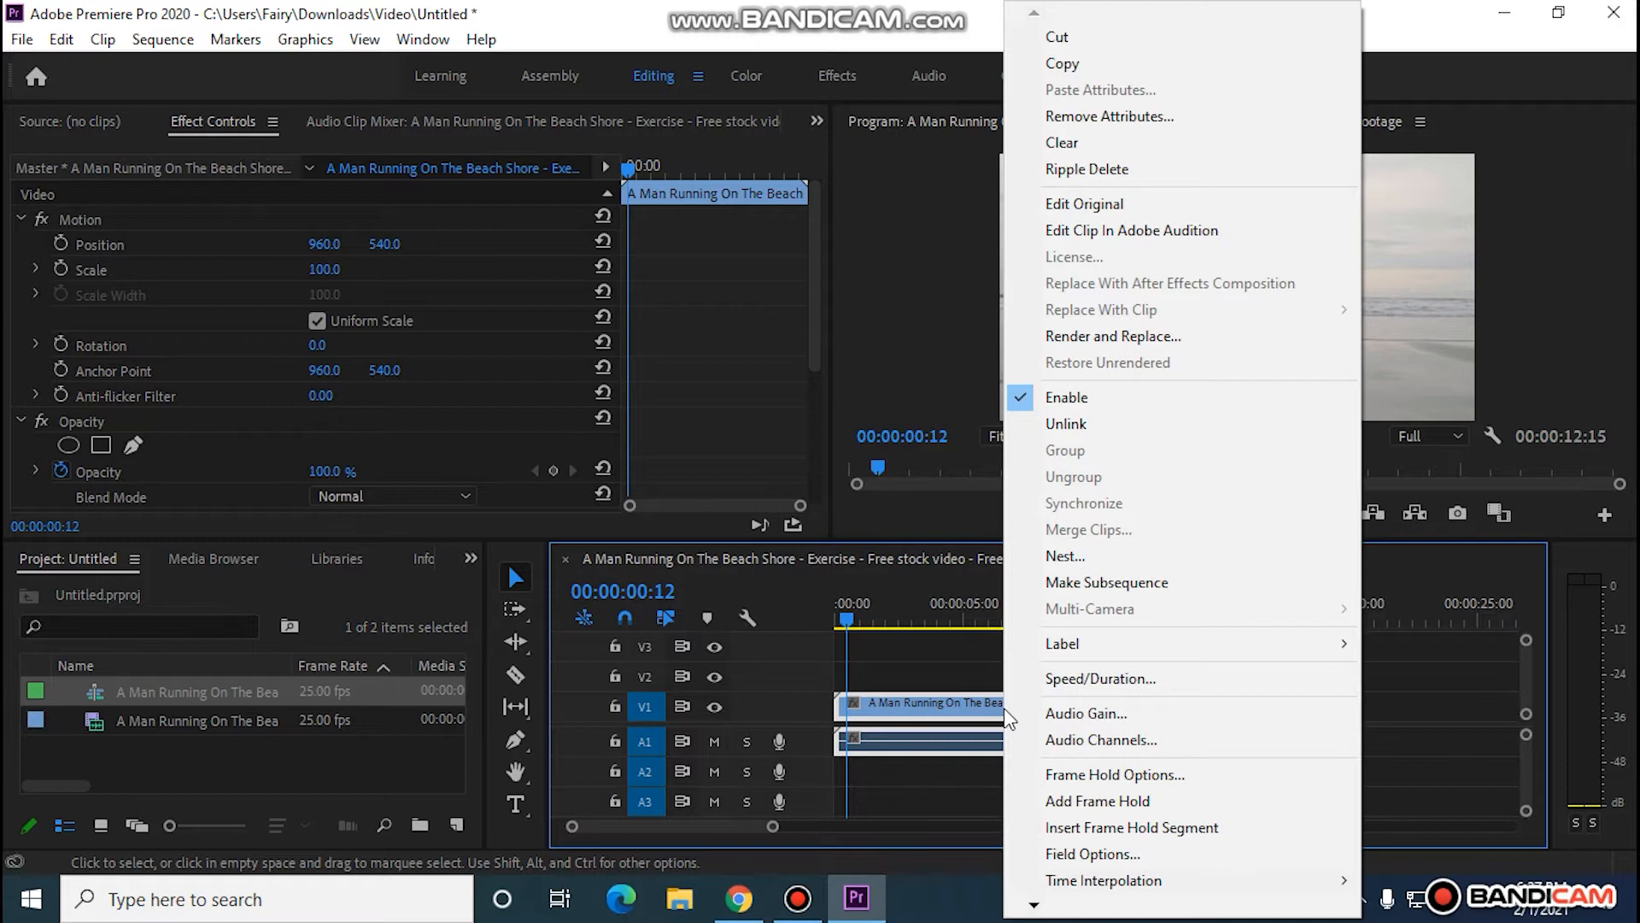
{"action": "left_click", "coordinate": [1099, 680]}
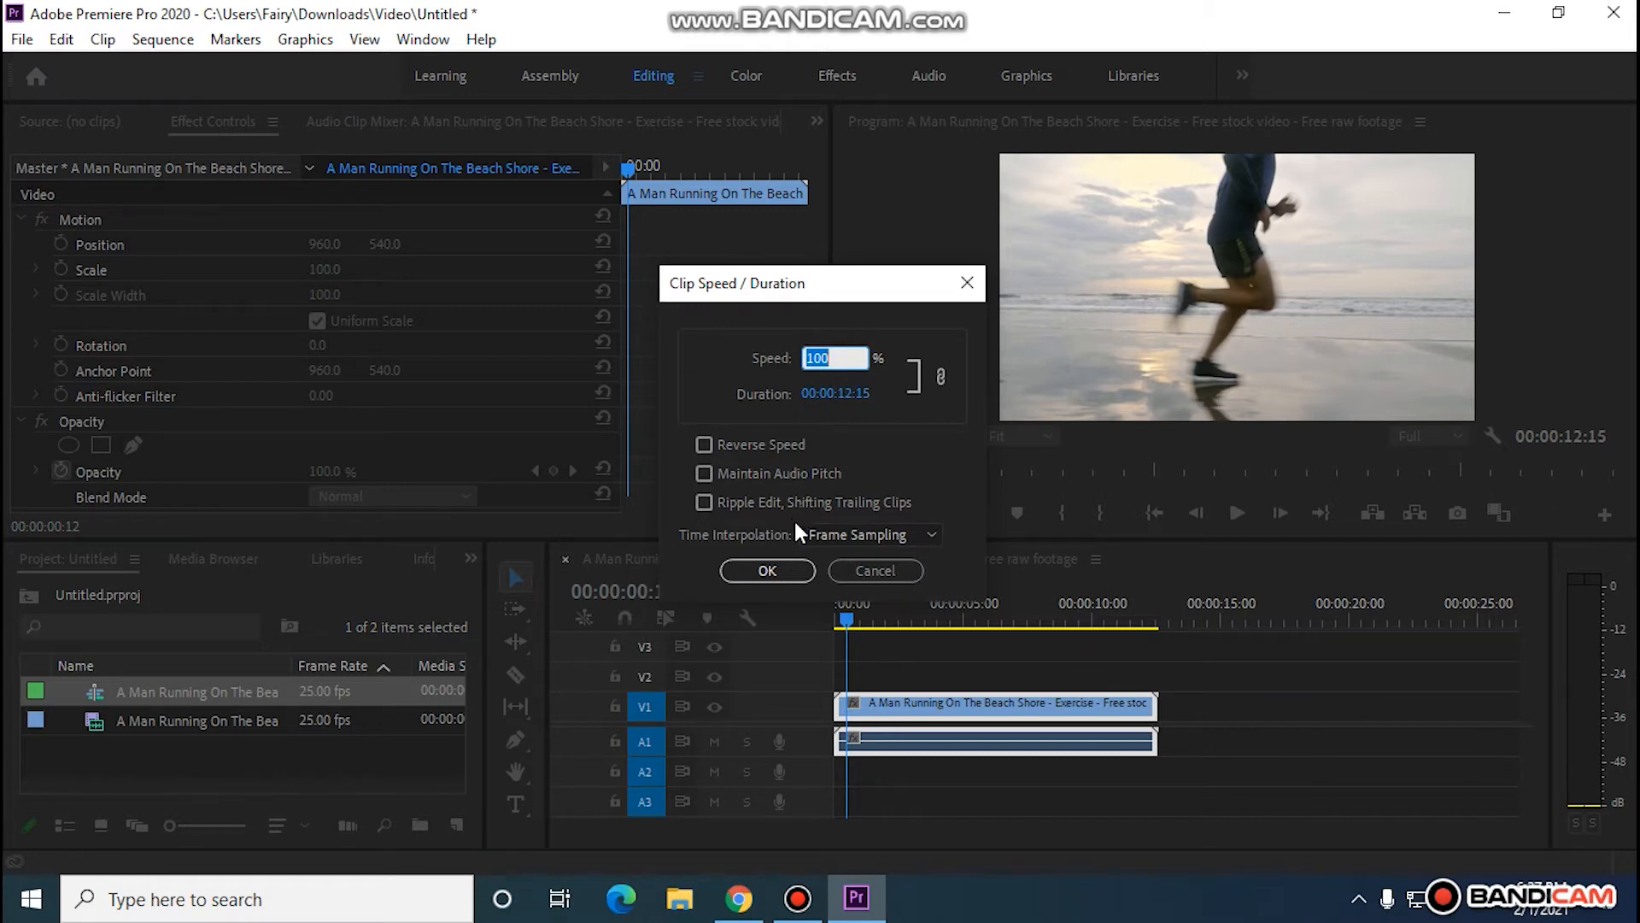
{"action": "double_click", "coordinate": [836, 358]}
{"action": "type", "text": "200"}
{"action": "left_click", "coordinate": [753, 565]}
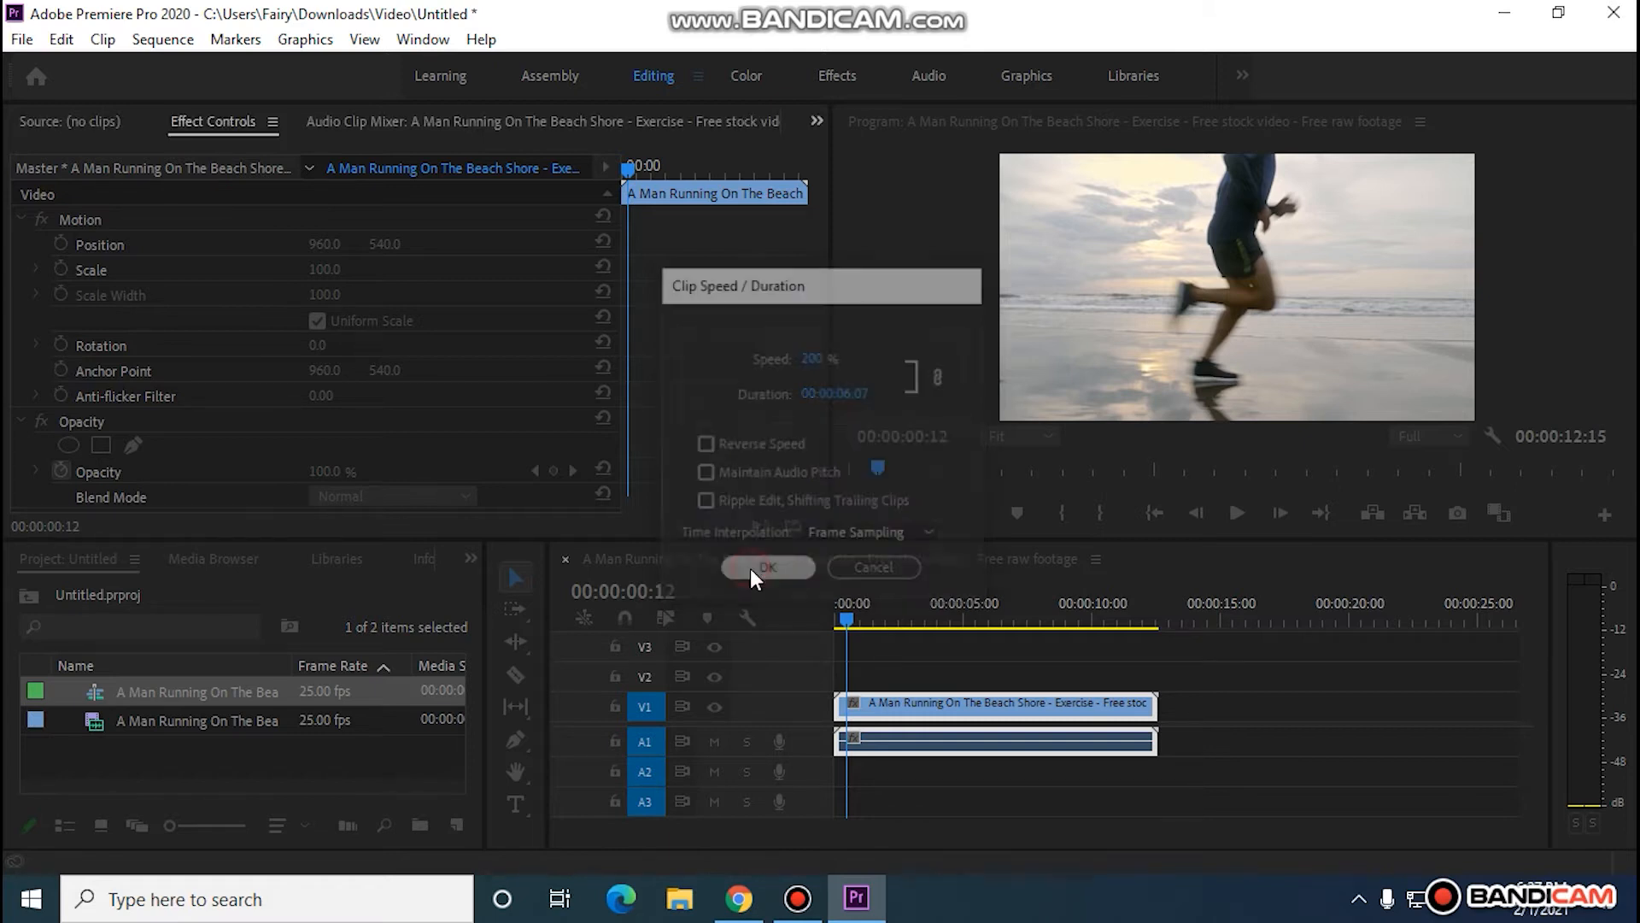
{"action": "left_click", "coordinate": [1229, 525]}
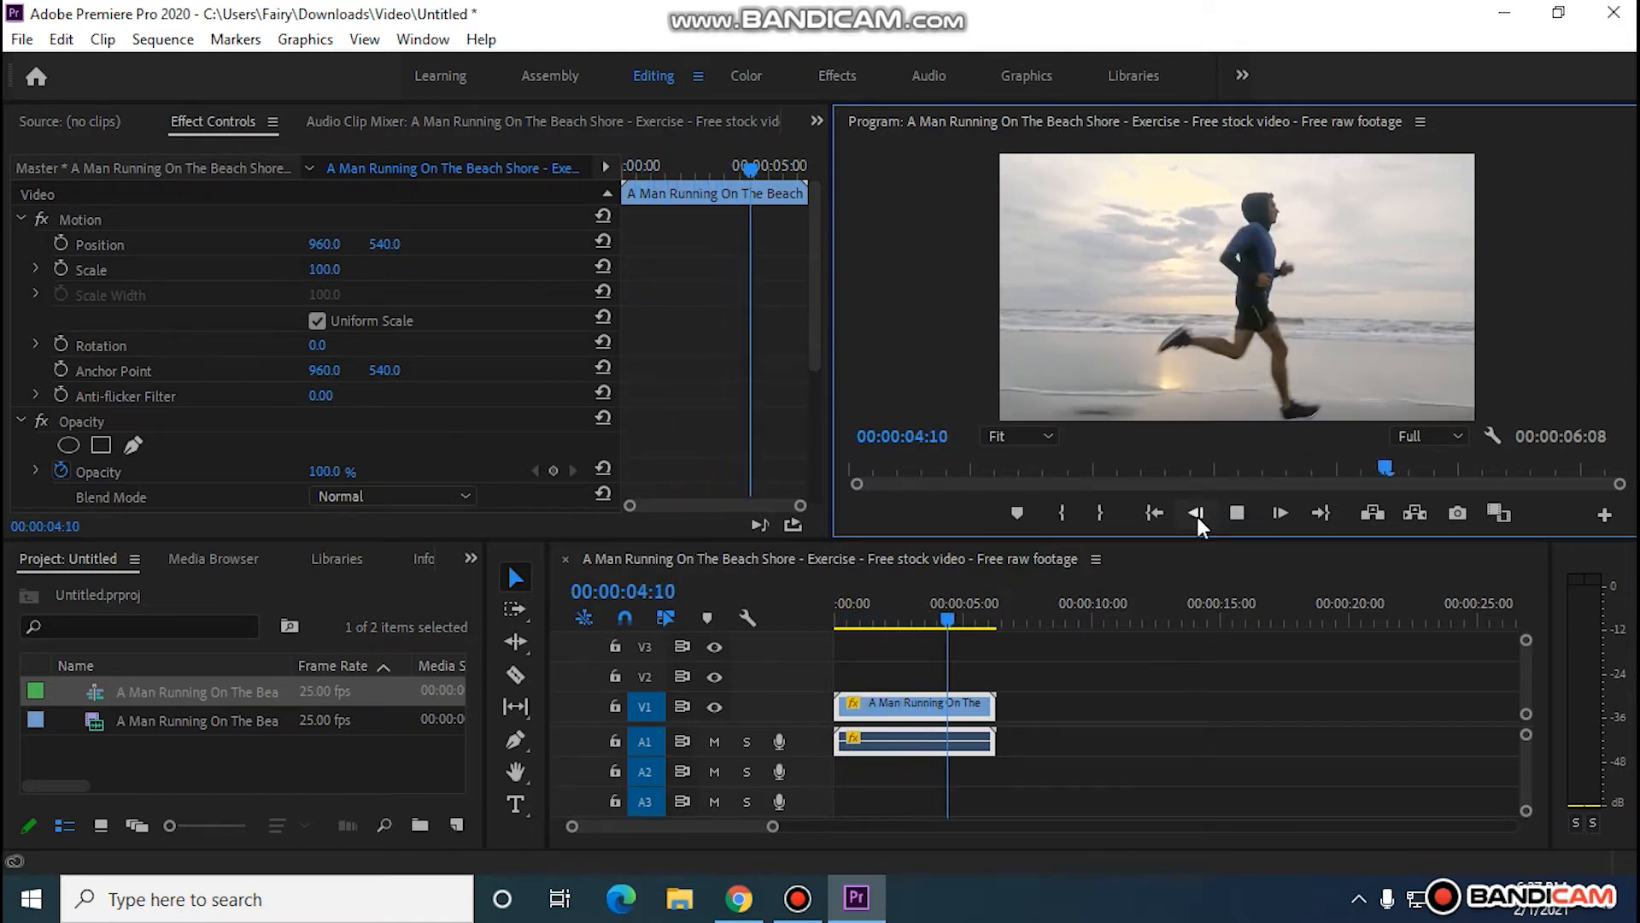
{"action": "left_click", "coordinate": [1232, 514]}
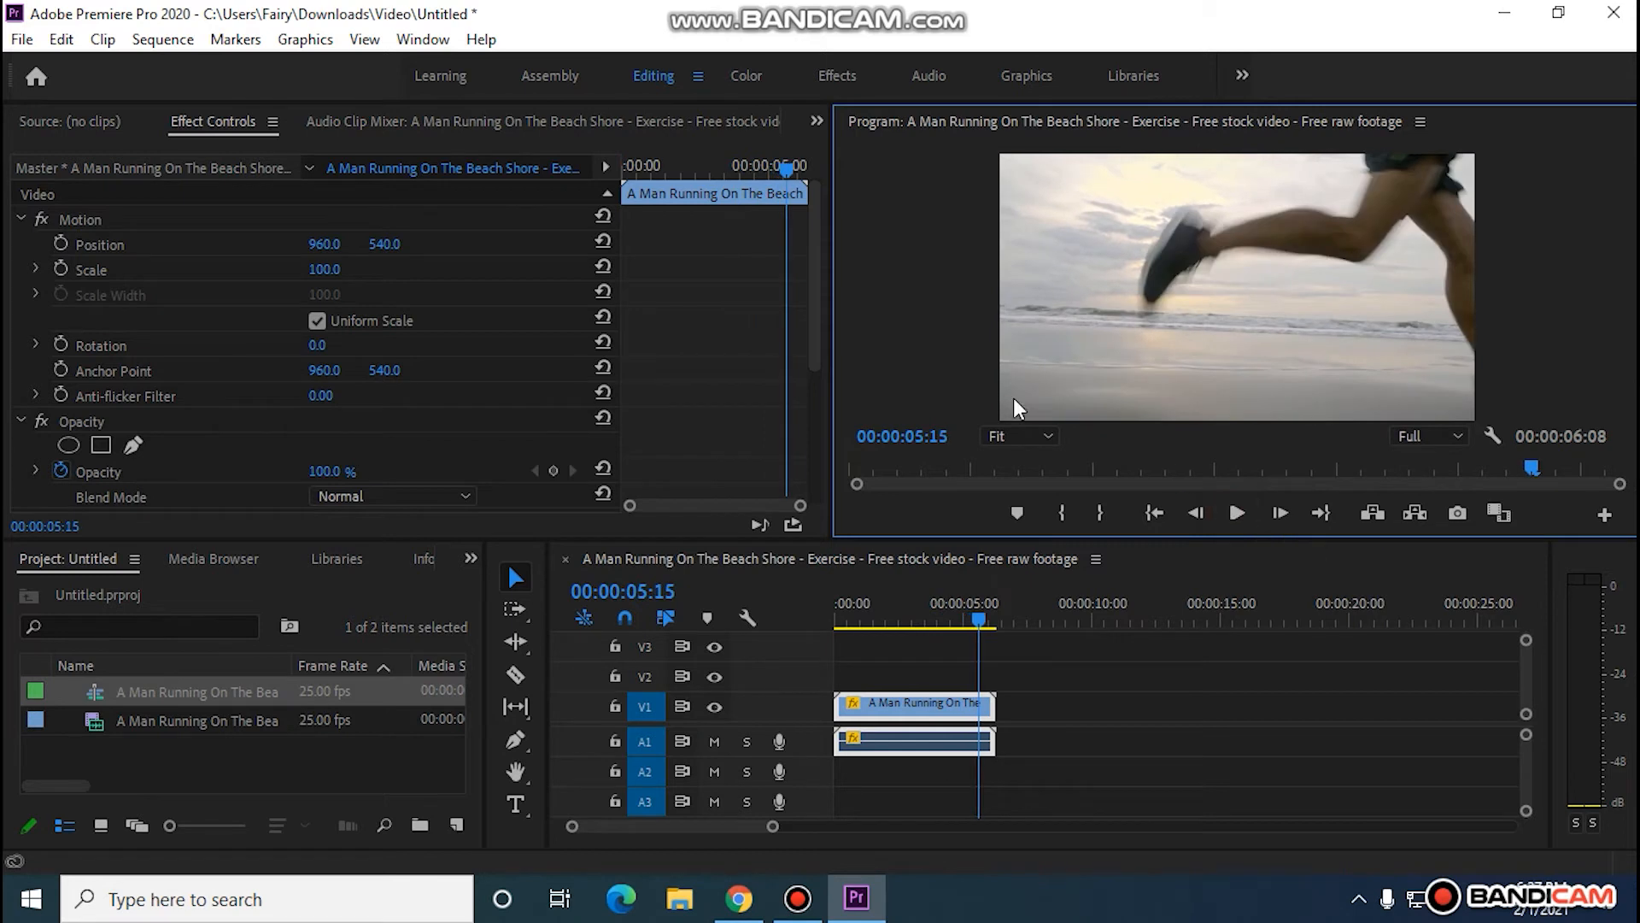
Undo the clip's speed increase and return the playhead to the start of the sequence
{"action": "left_click", "coordinate": [74, 47]}
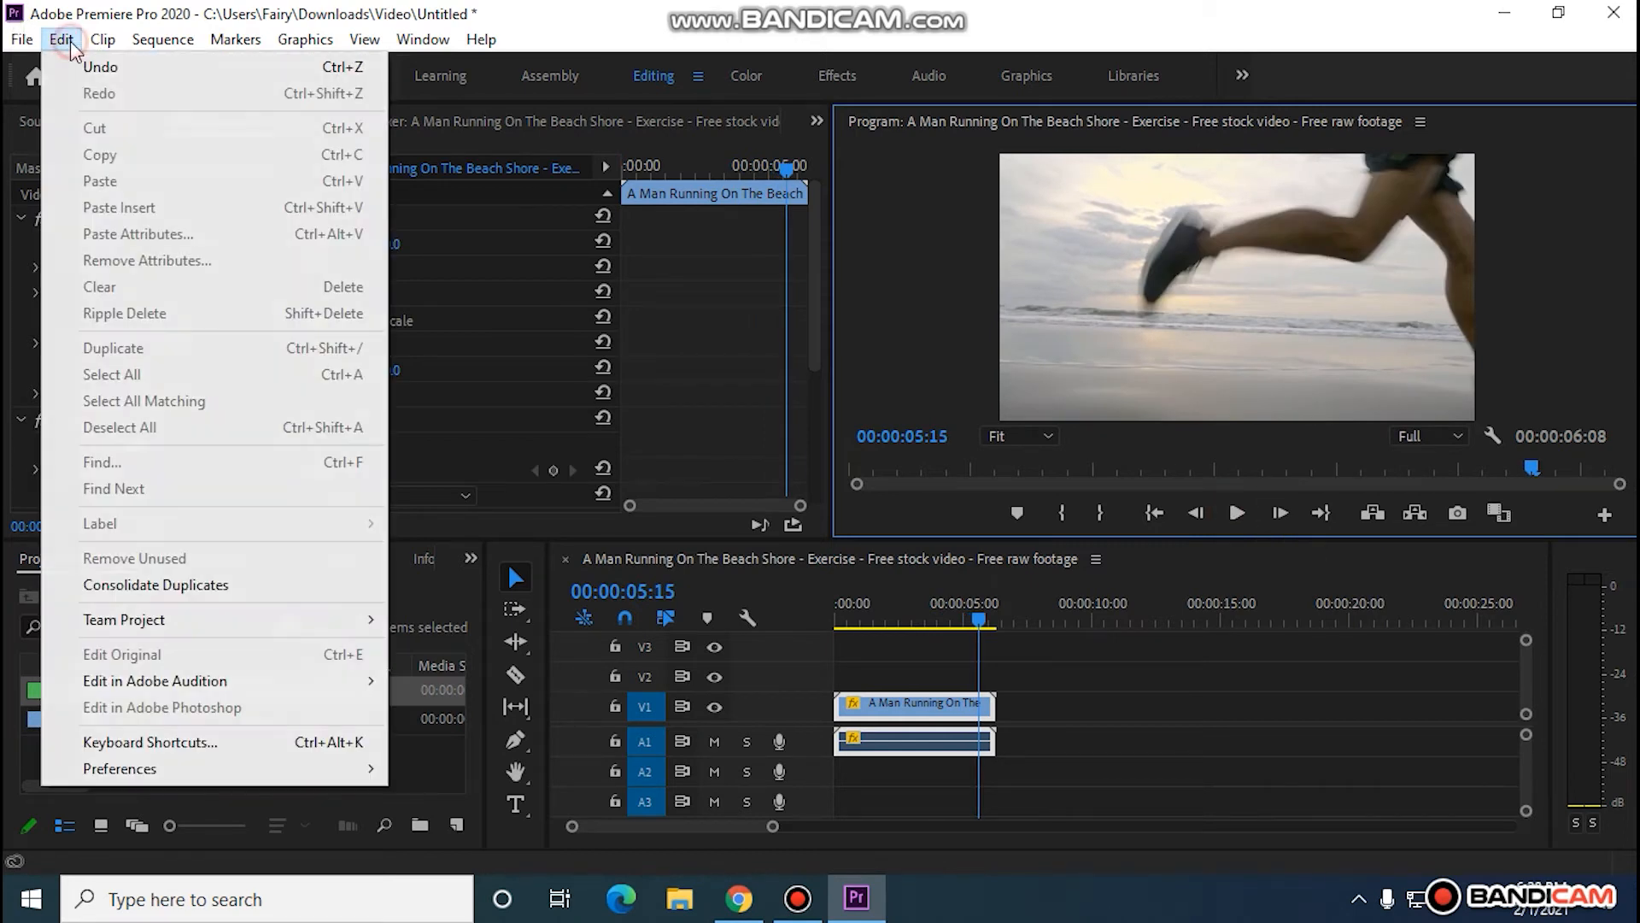
{"action": "left_click", "coordinate": [103, 68]}
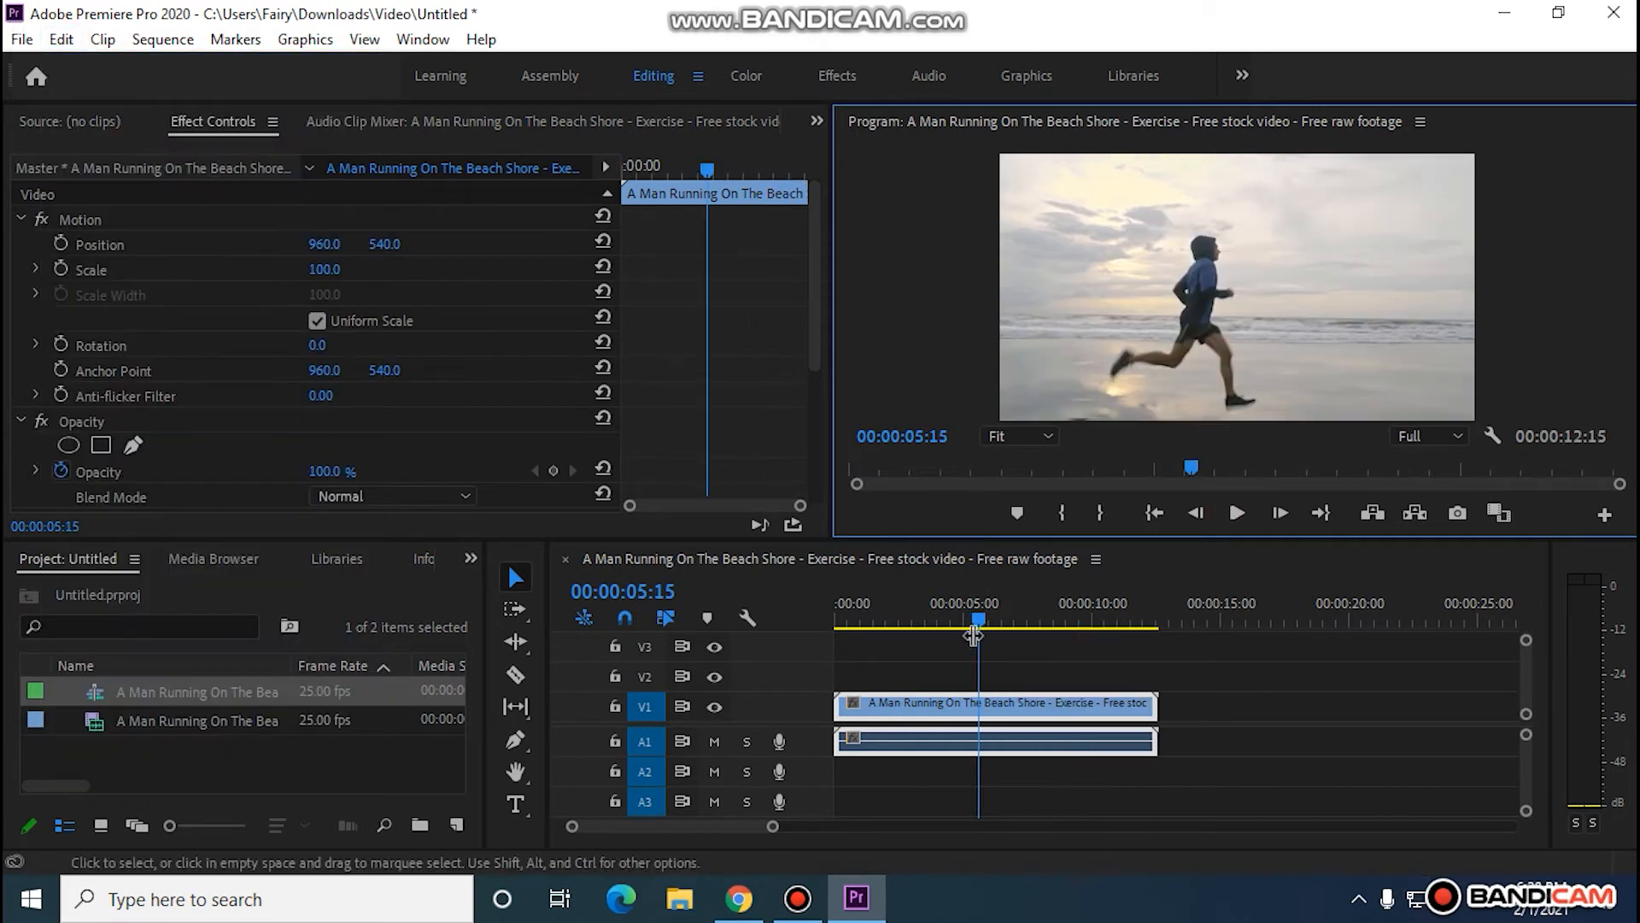
{"action": "left_click_drag", "start_coordinate": [979, 620], "coordinate": [803, 640]}
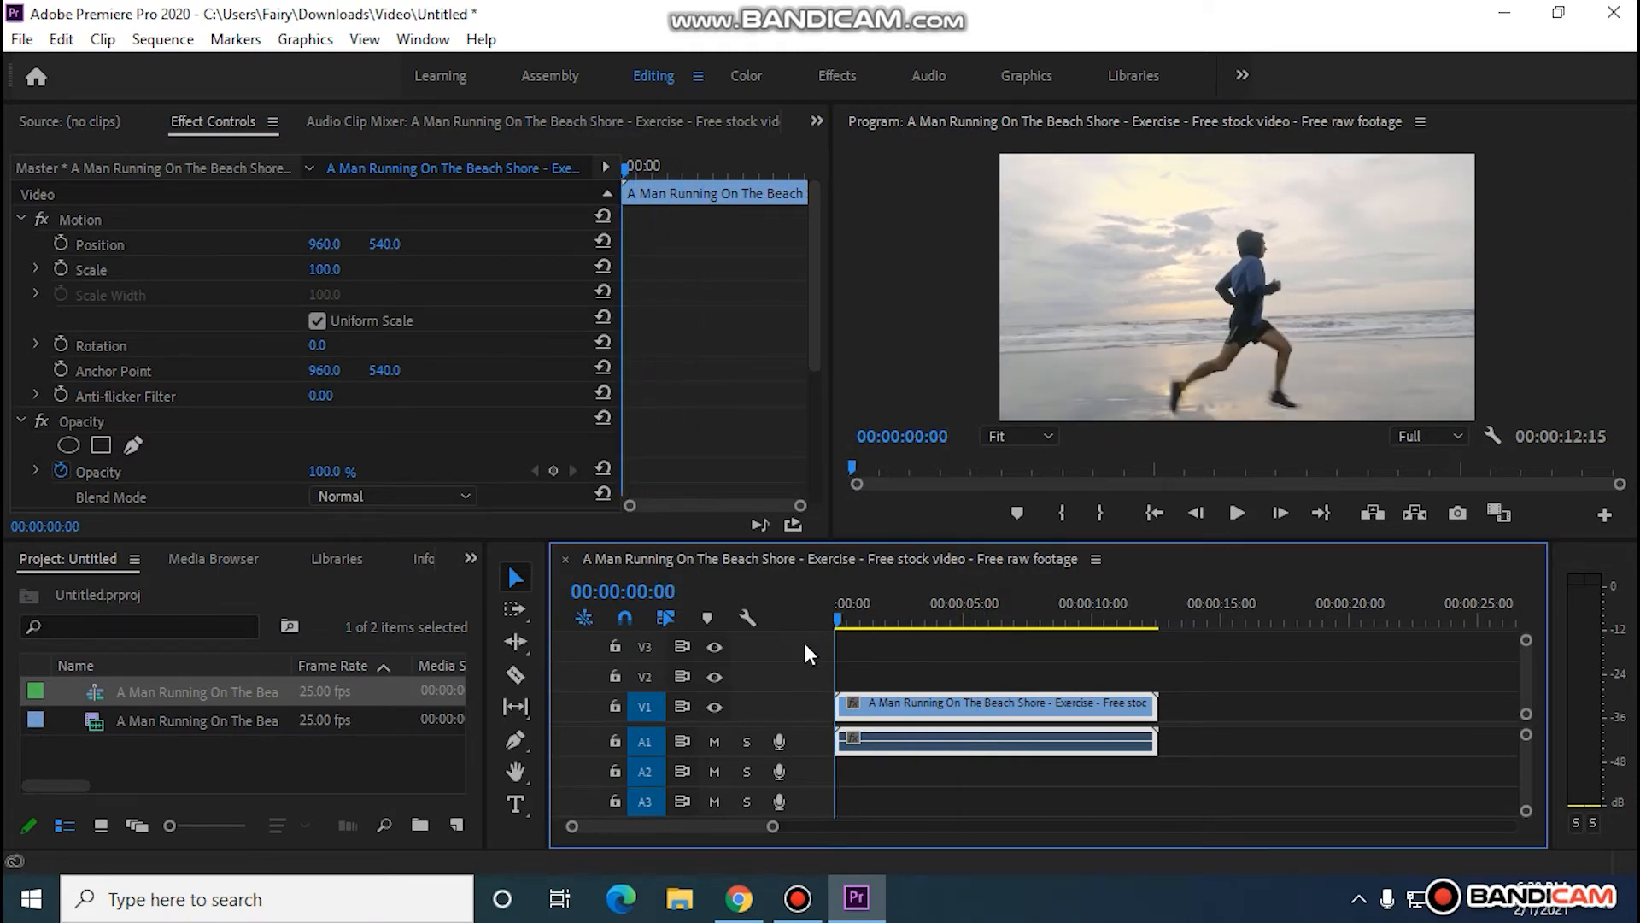
Set the running clip's speed to 50%
{"action": "right_click", "coordinate": [959, 708]}
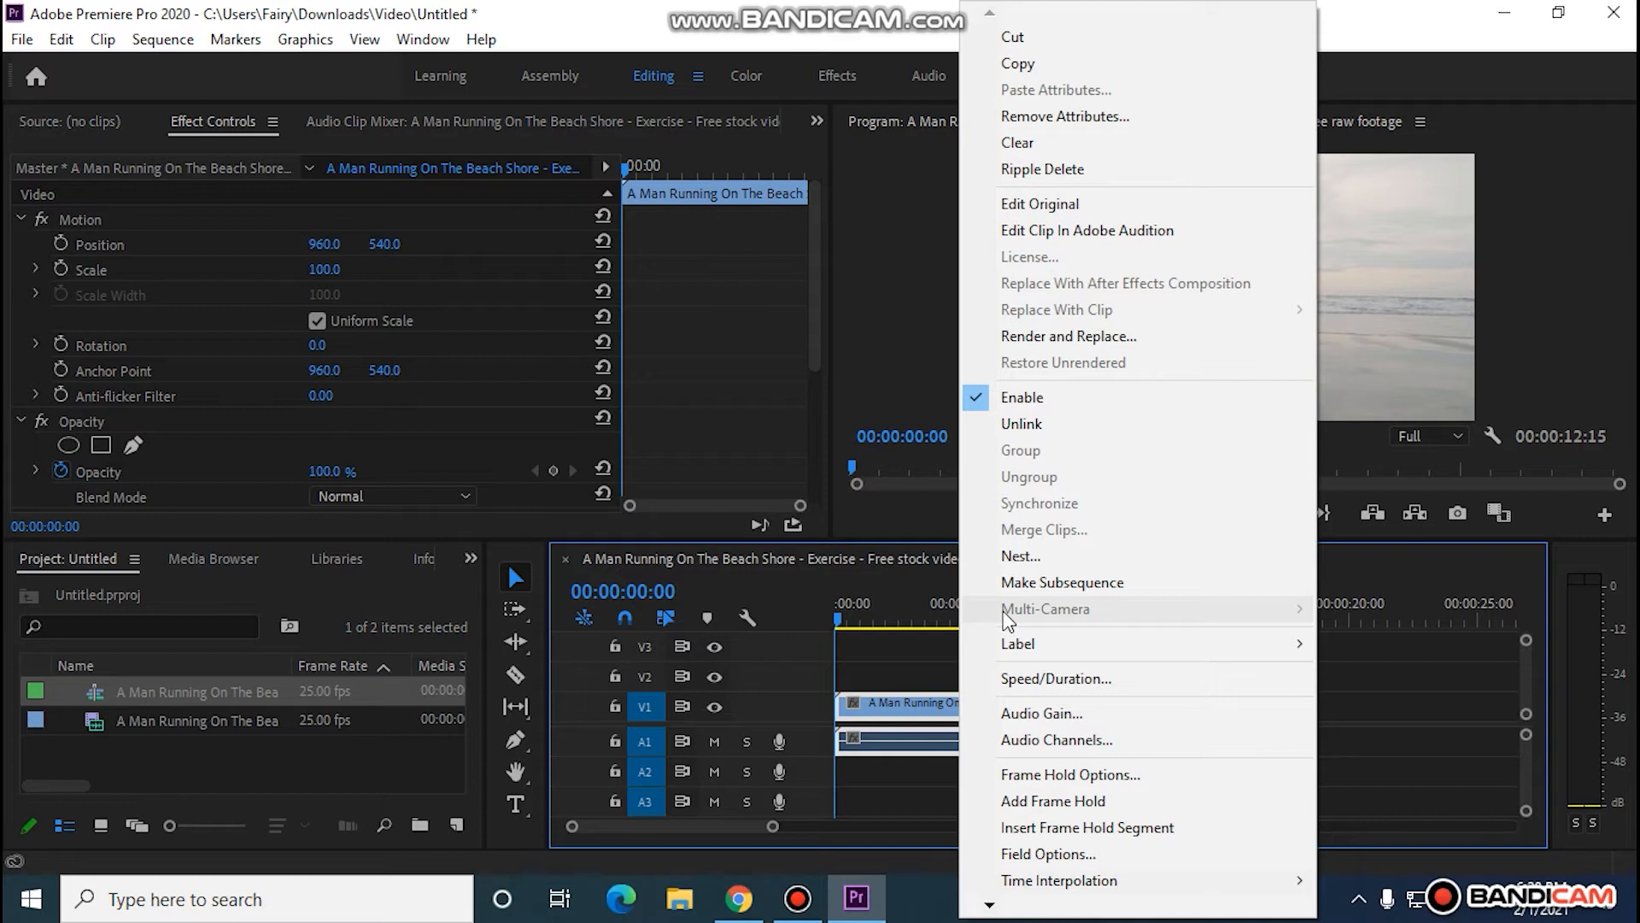
{"action": "left_click", "coordinate": [1045, 675]}
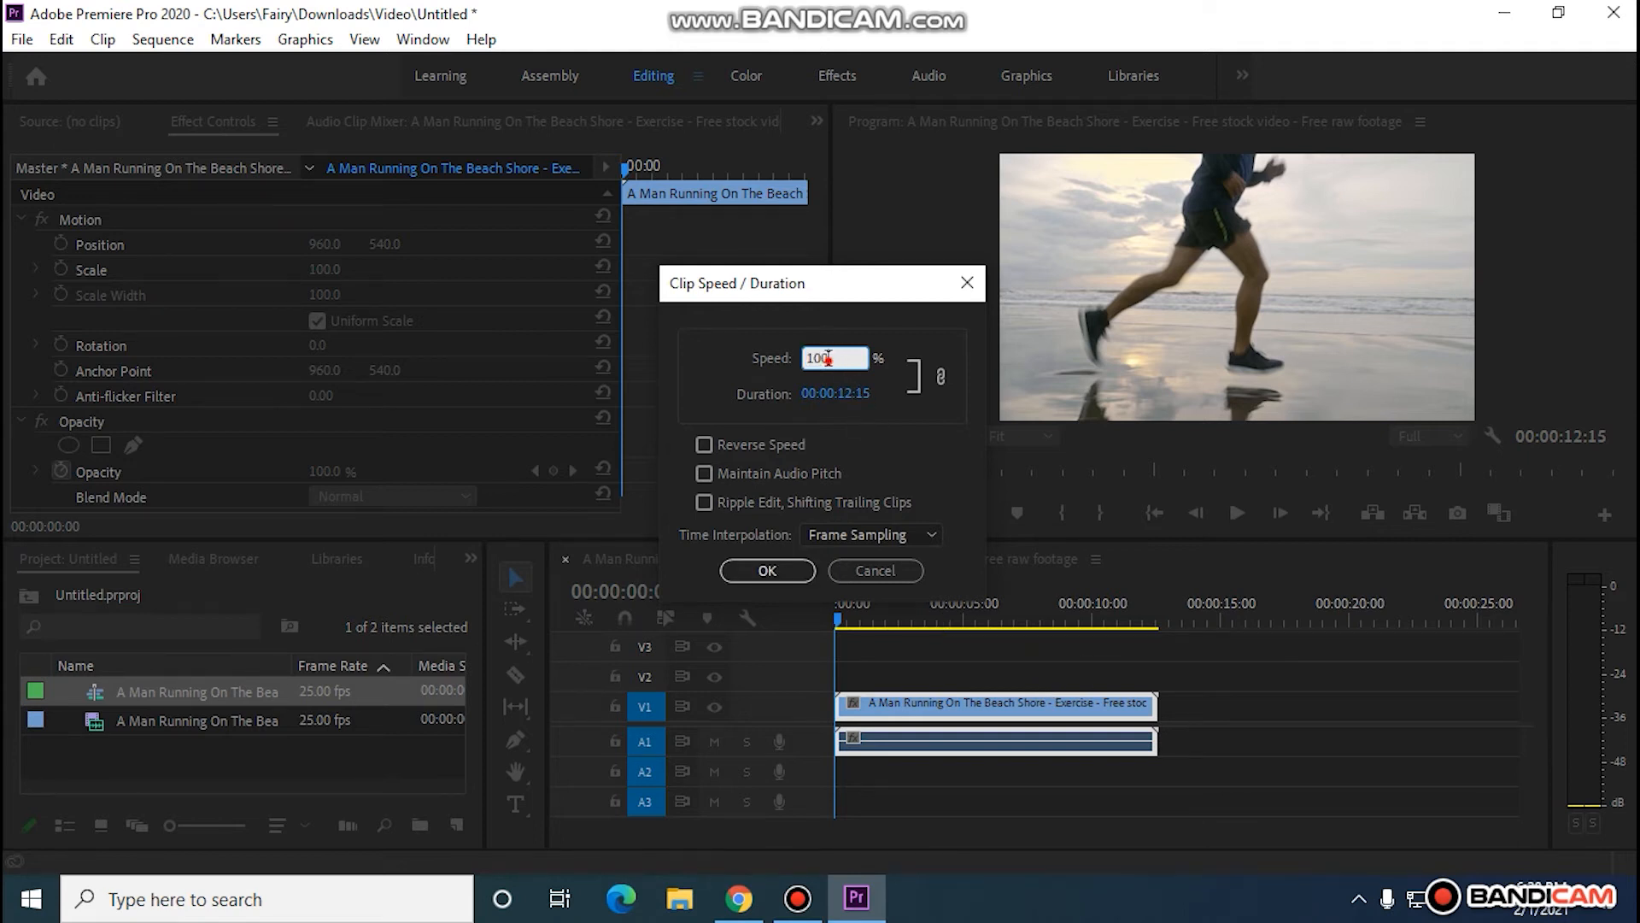
{"action": "type", "text": "50"}
{"action": "left_click", "coordinate": [764, 570]}
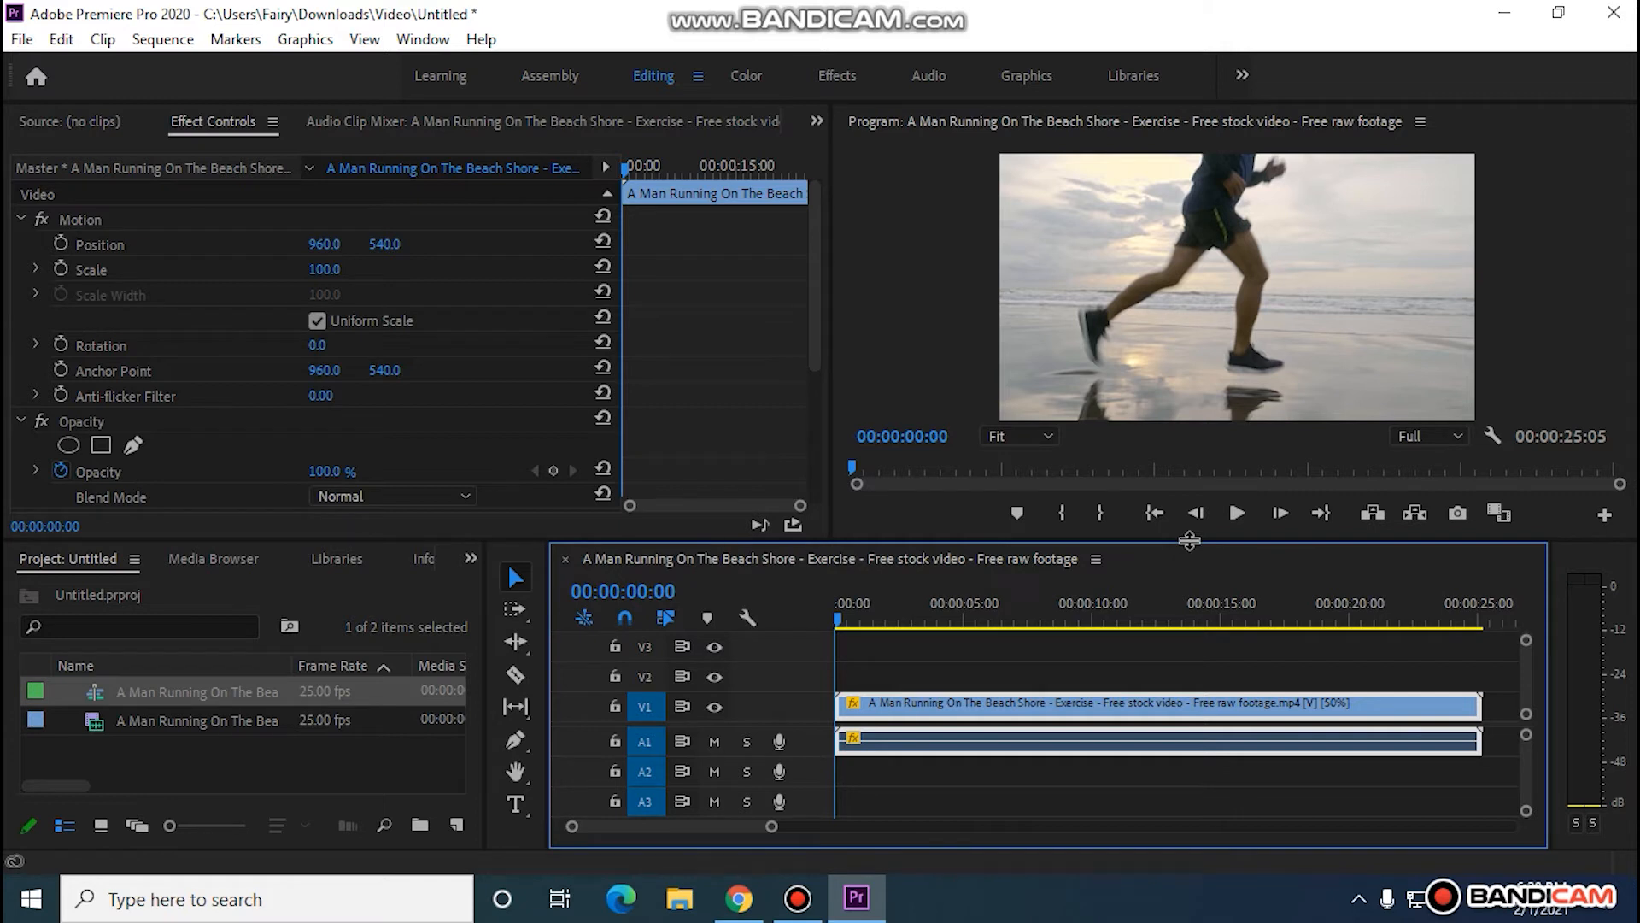
Play back the slowed-down clip and undo its 50% speed change
{"action": "left_click", "coordinate": [1235, 514]}
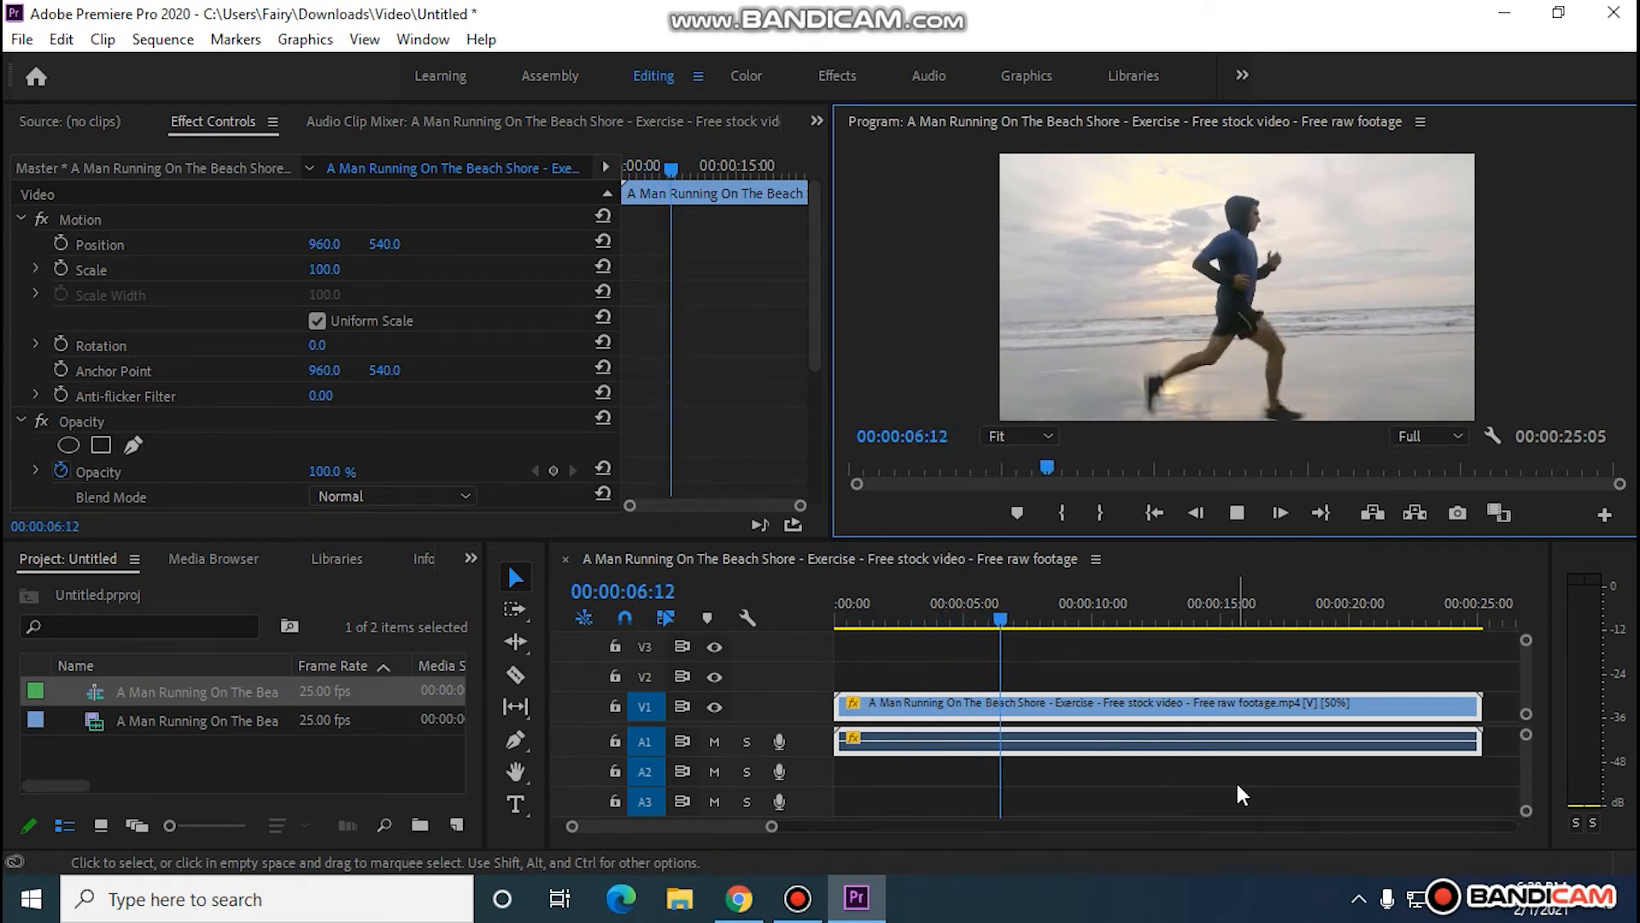
{"action": "left_click", "coordinate": [1241, 519]}
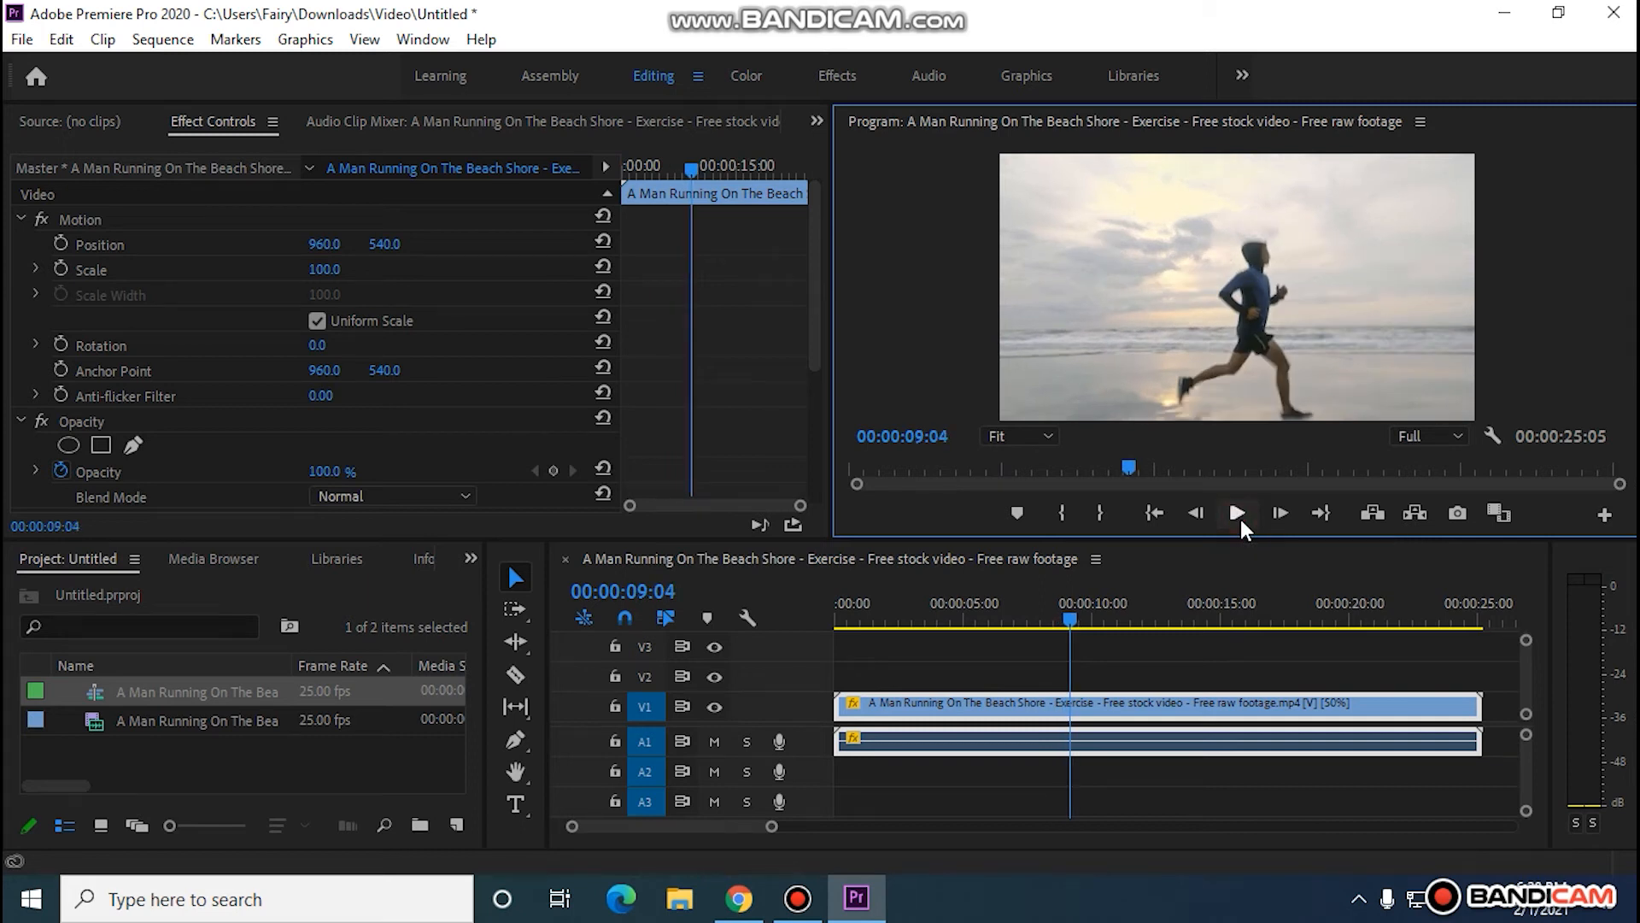
{"action": "left_click", "coordinate": [1238, 513]}
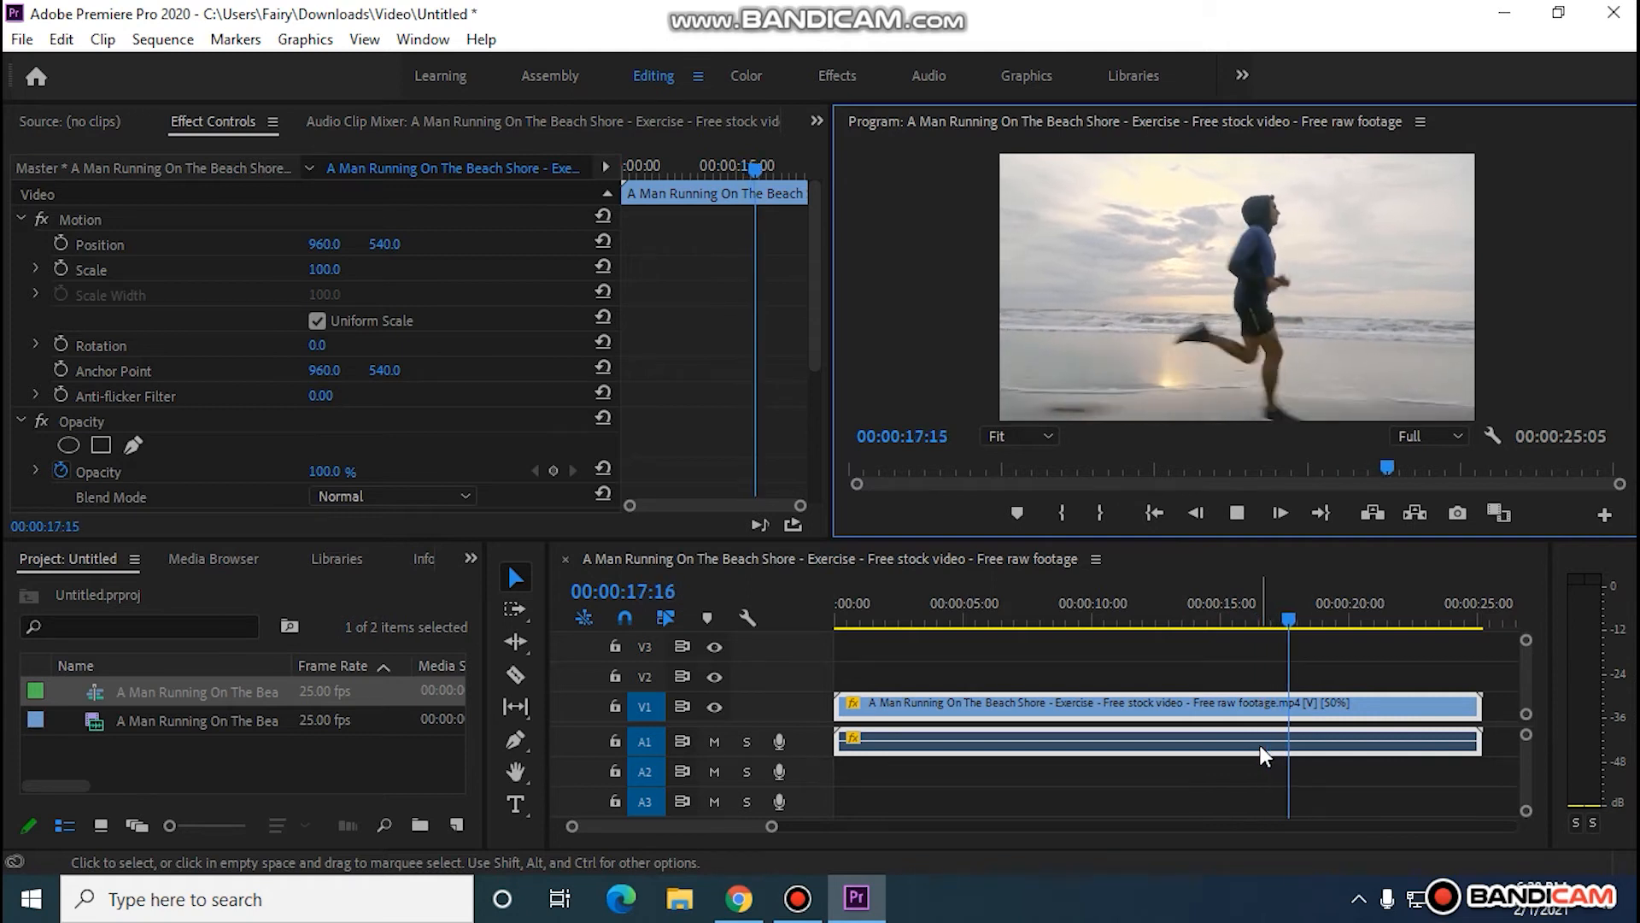
{"action": "left_click", "coordinate": [1232, 517]}
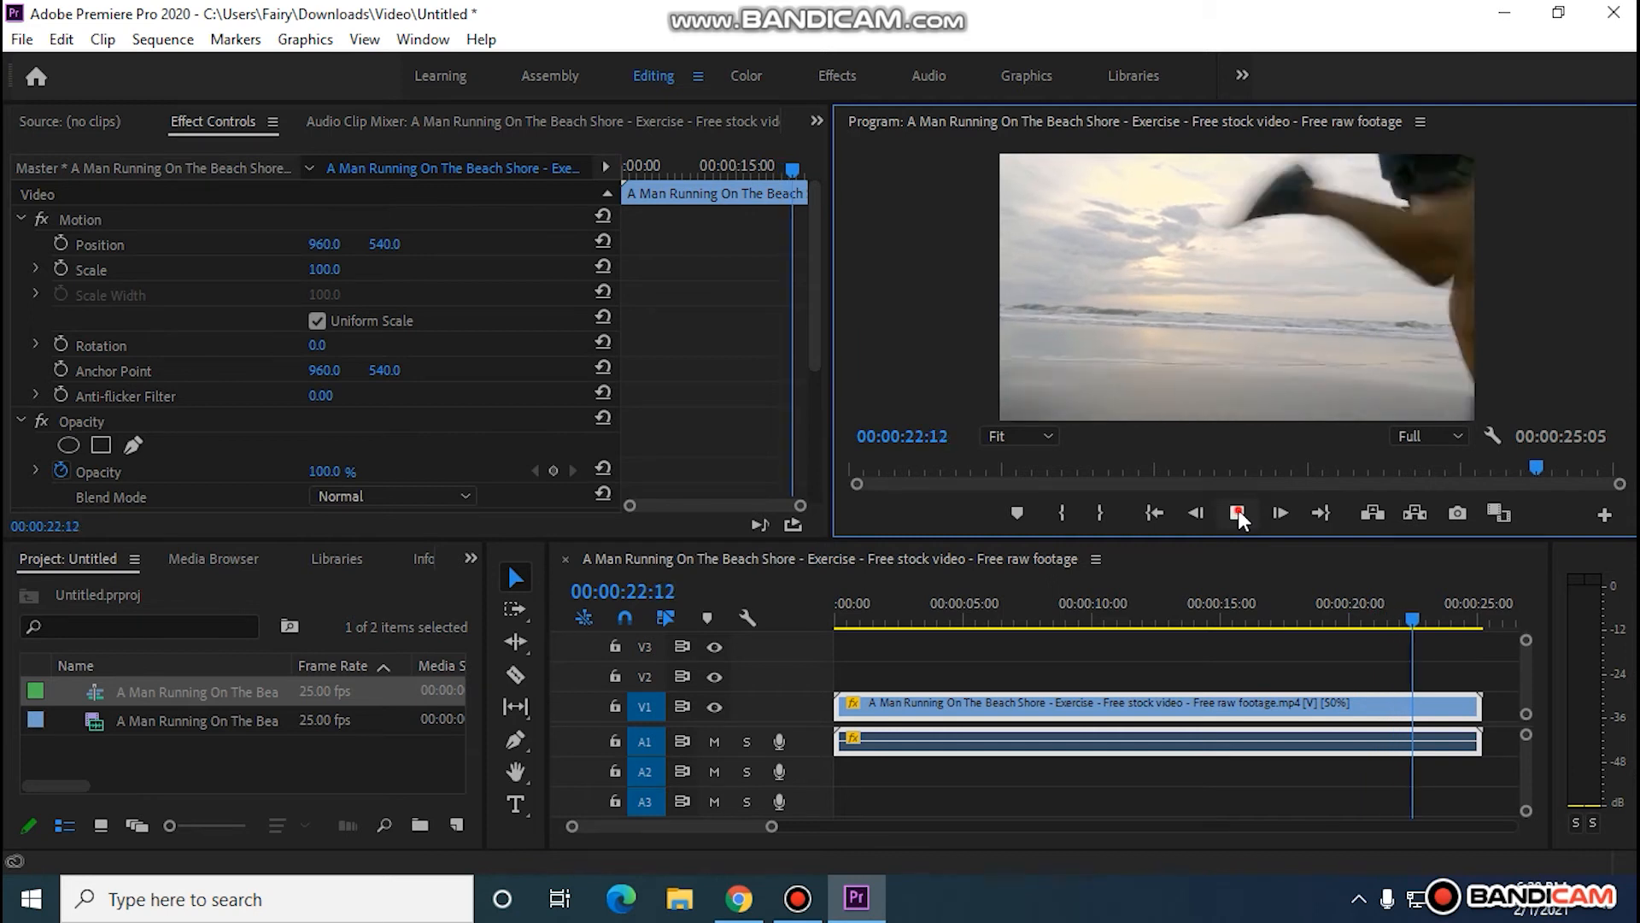
{"action": "left_click", "coordinate": [1239, 511]}
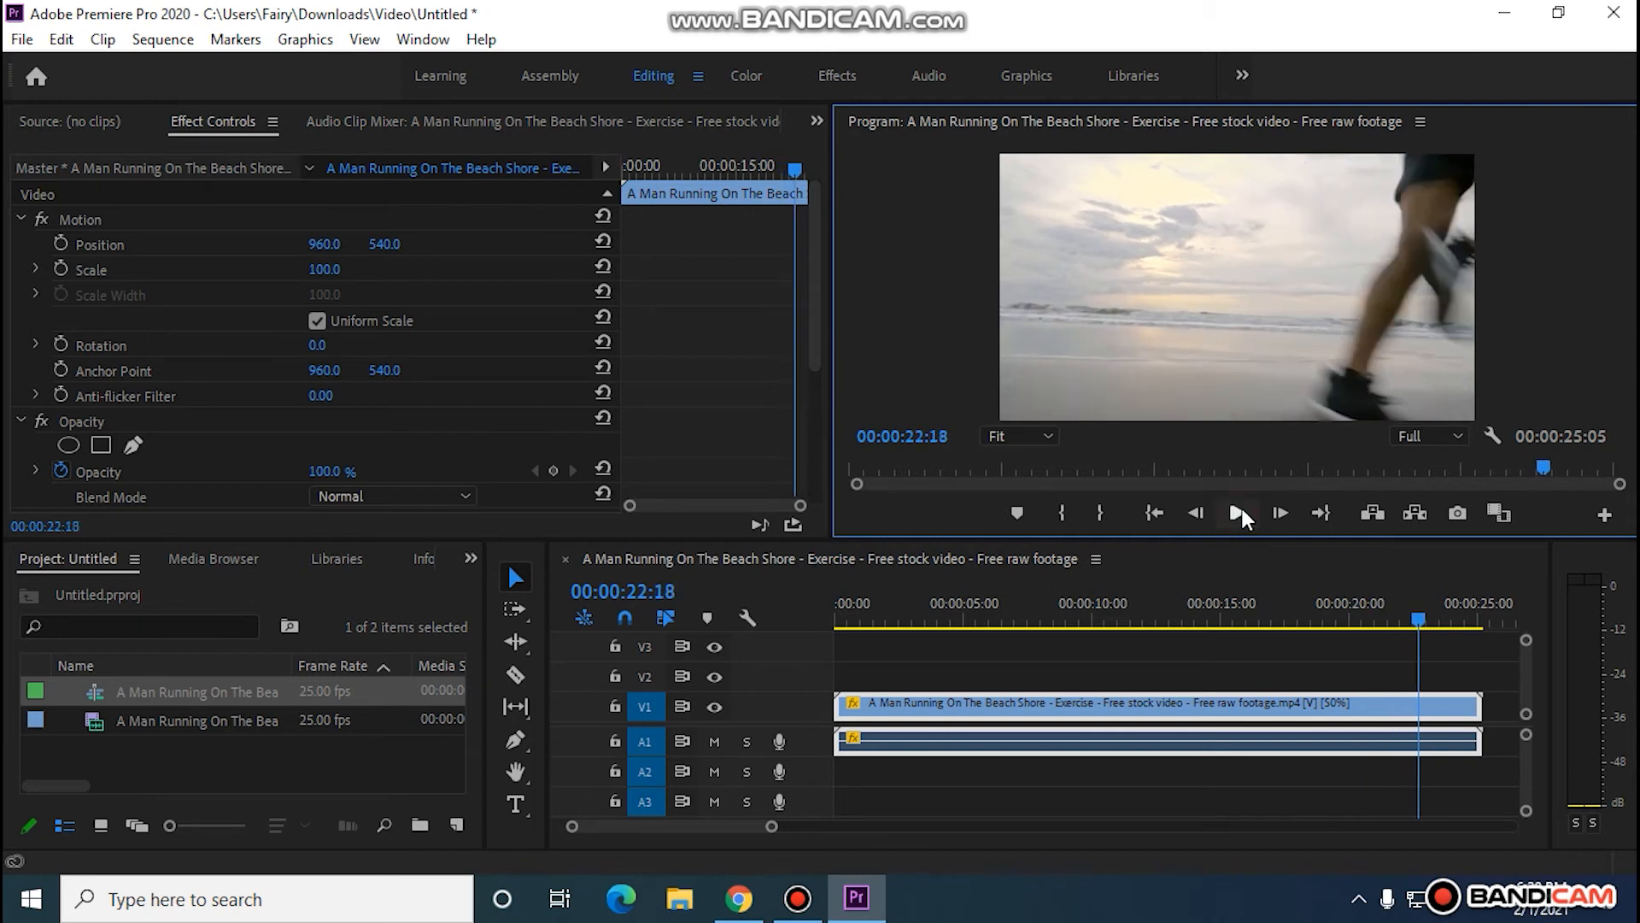
{"action": "left_click", "coordinate": [65, 42]}
{"action": "left_click", "coordinate": [160, 68]}
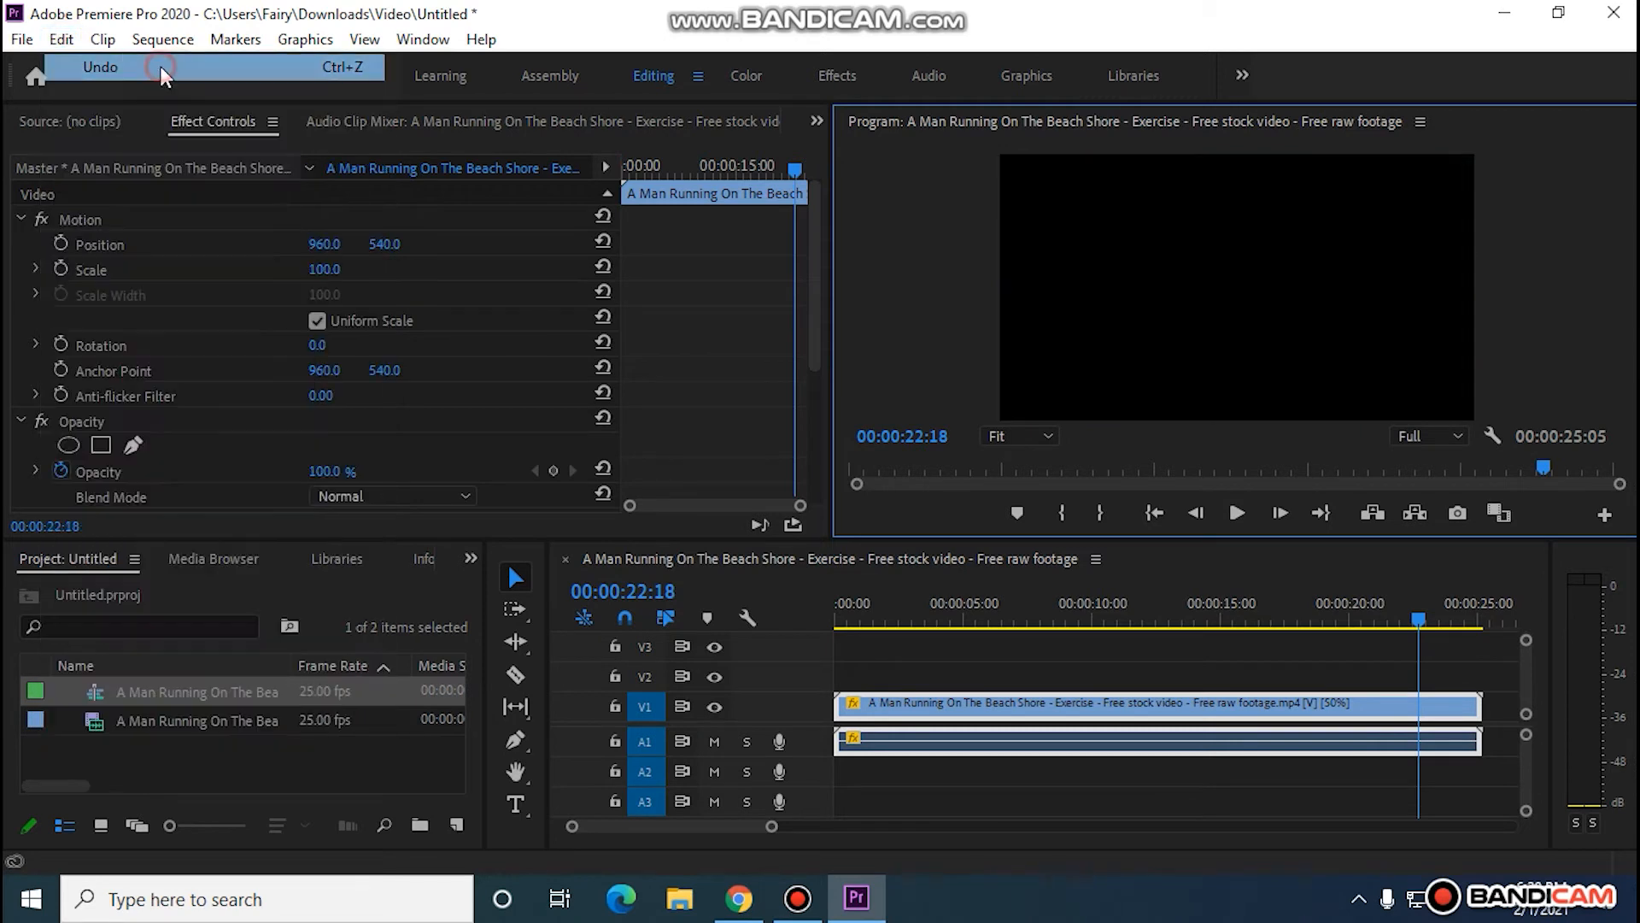
Apply Reverse Speed to the running clip
{"action": "right_click", "coordinate": [1016, 701]}
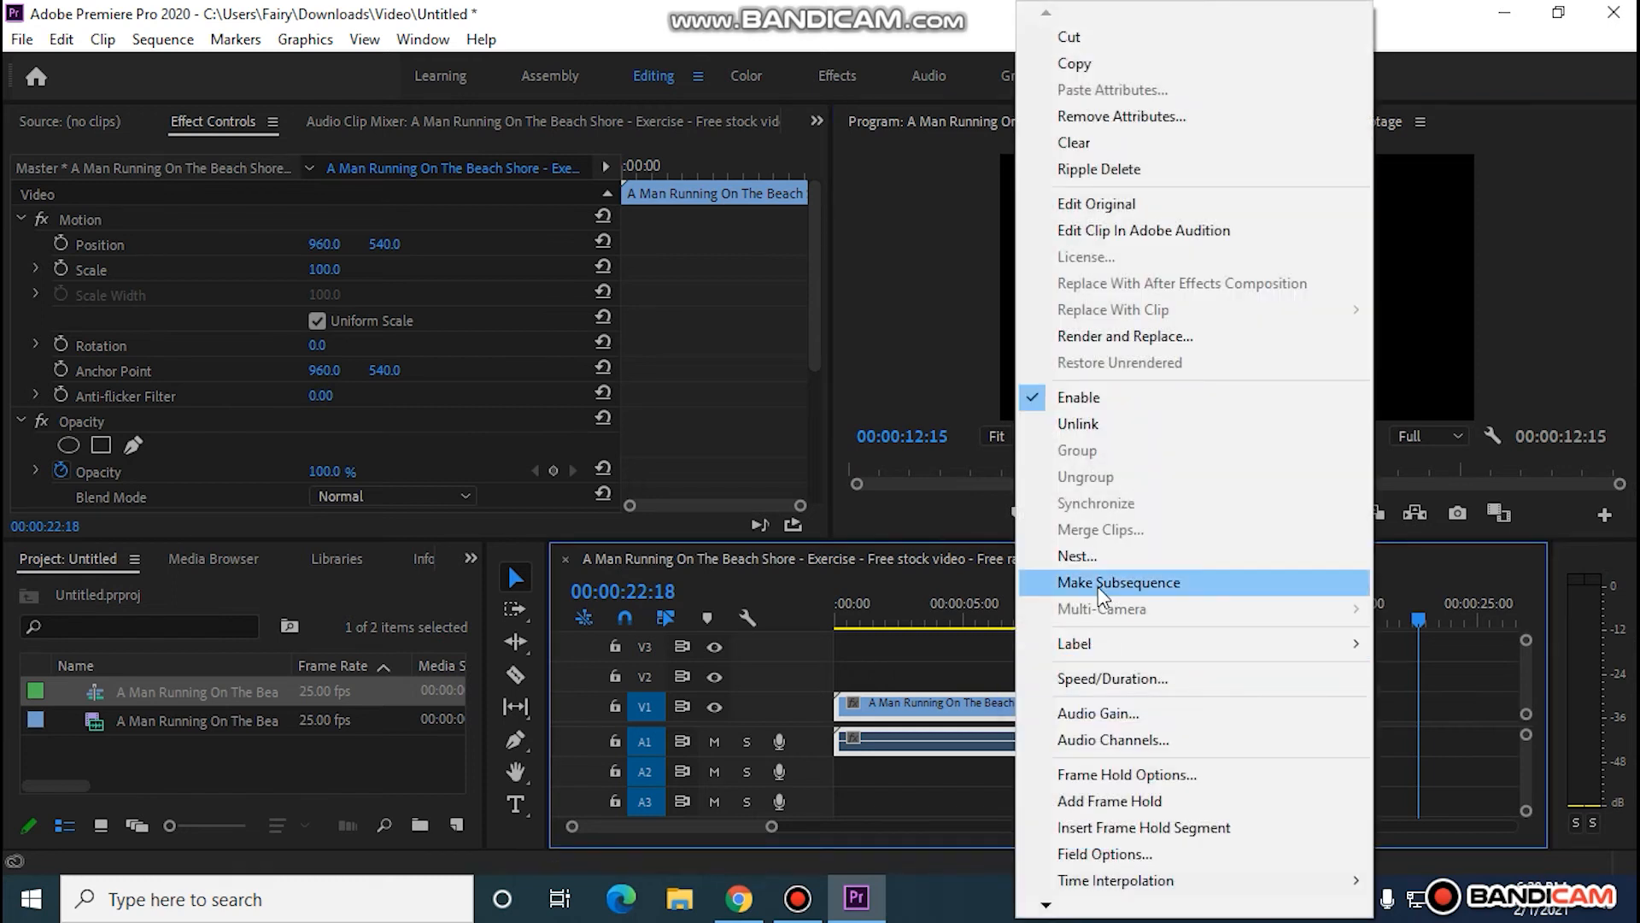
{"action": "left_click", "coordinate": [1092, 681]}
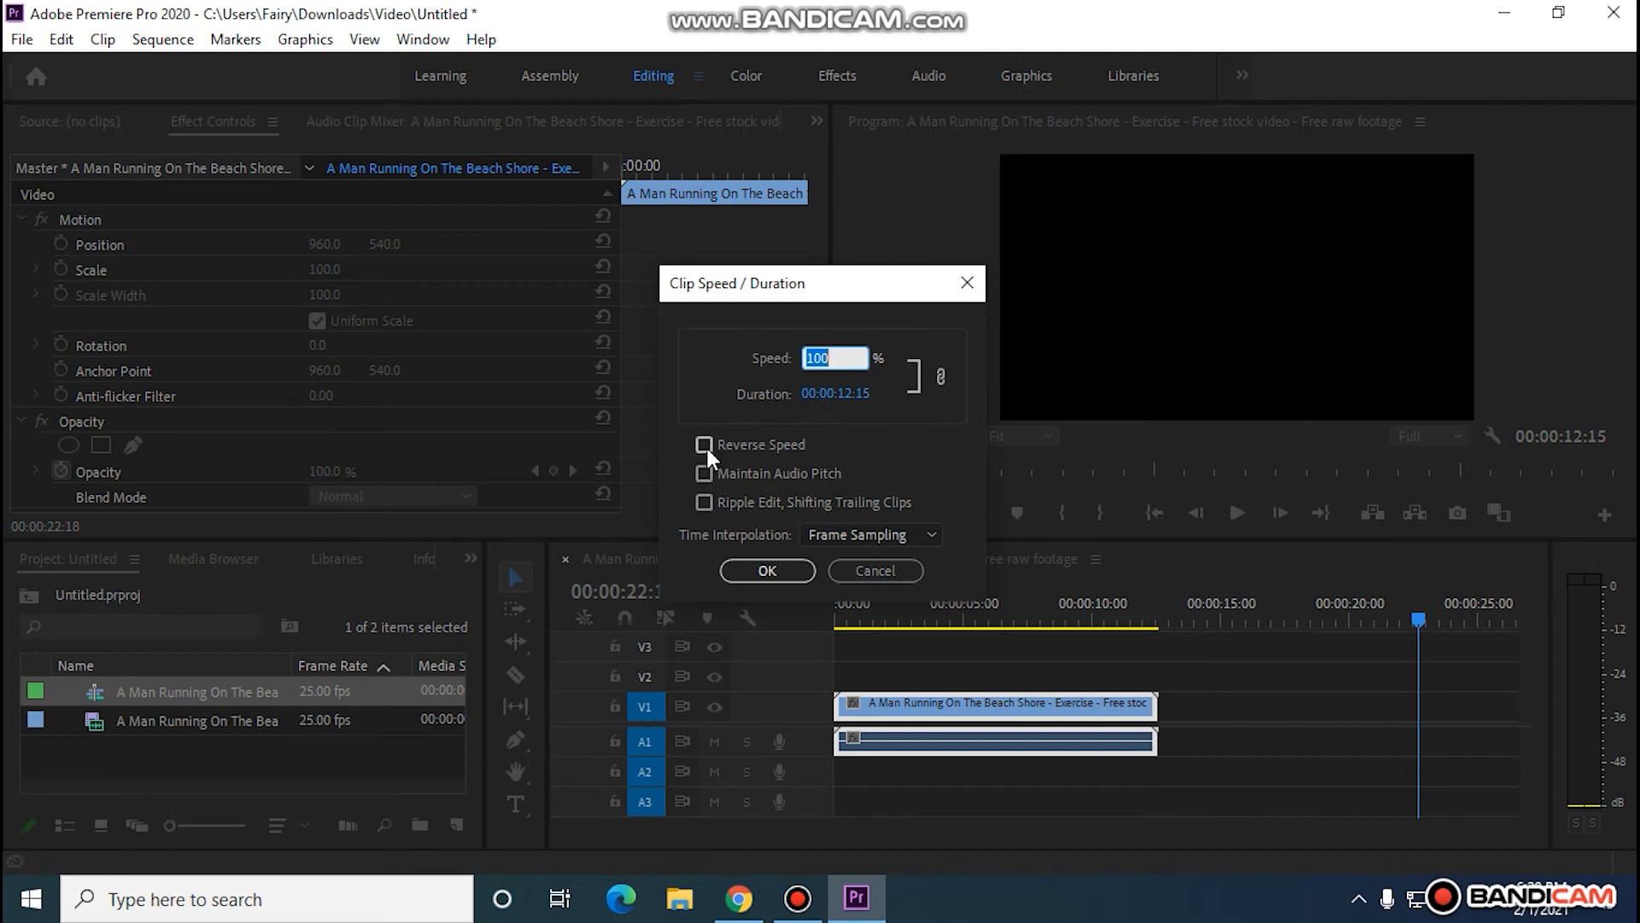
{"action": "left_click", "coordinate": [703, 445]}
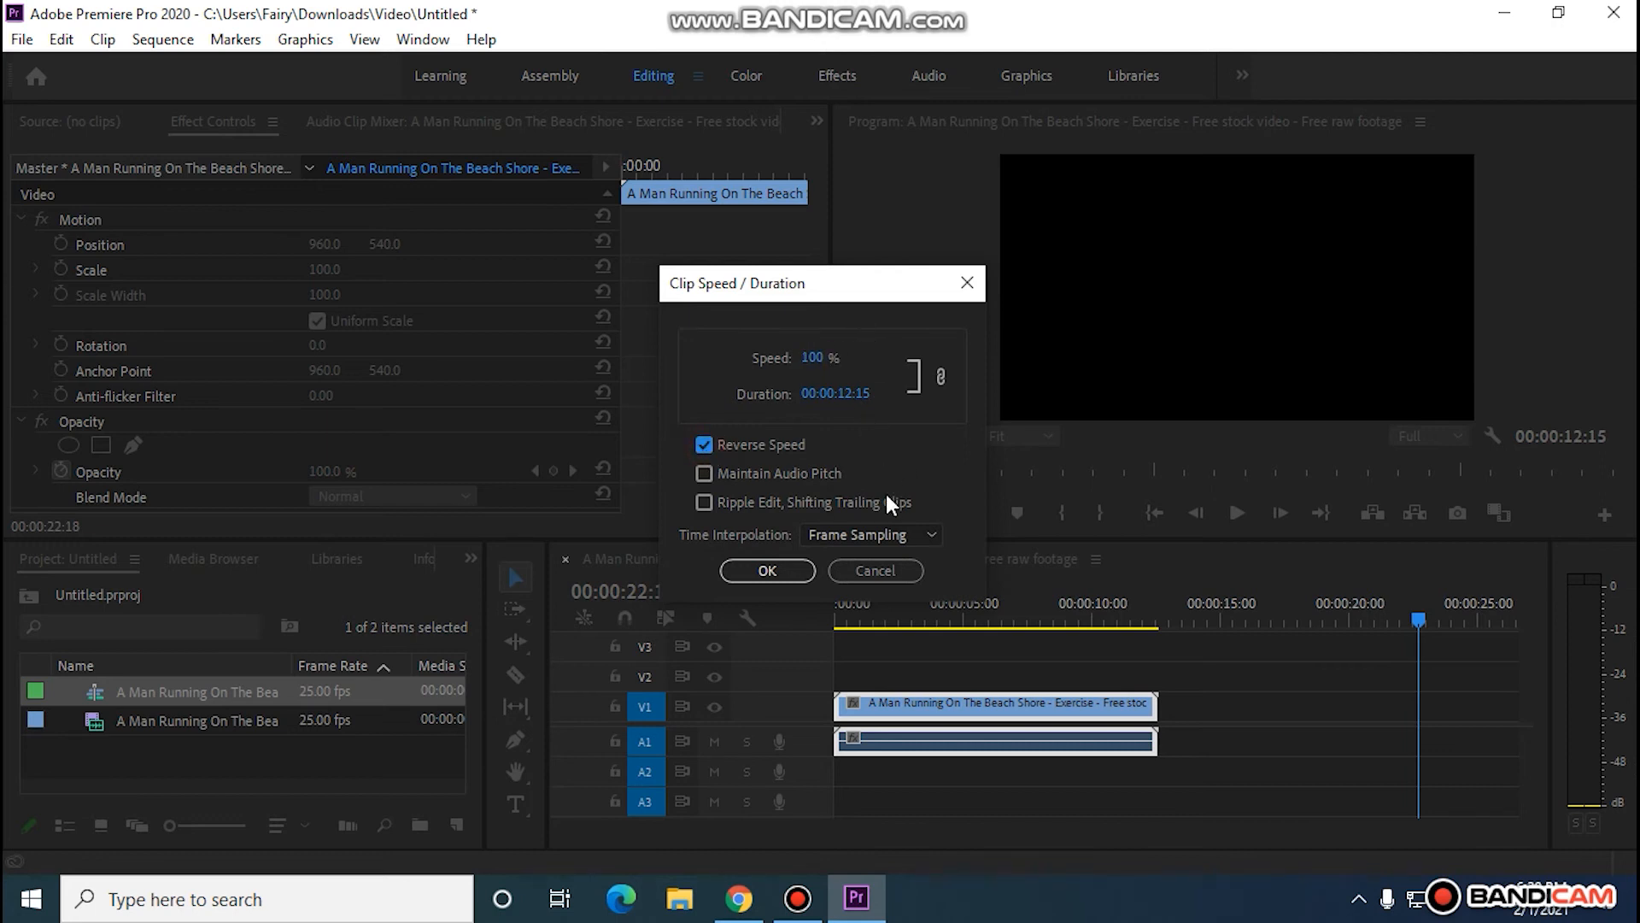
{"action": "left_click", "coordinate": [763, 571]}
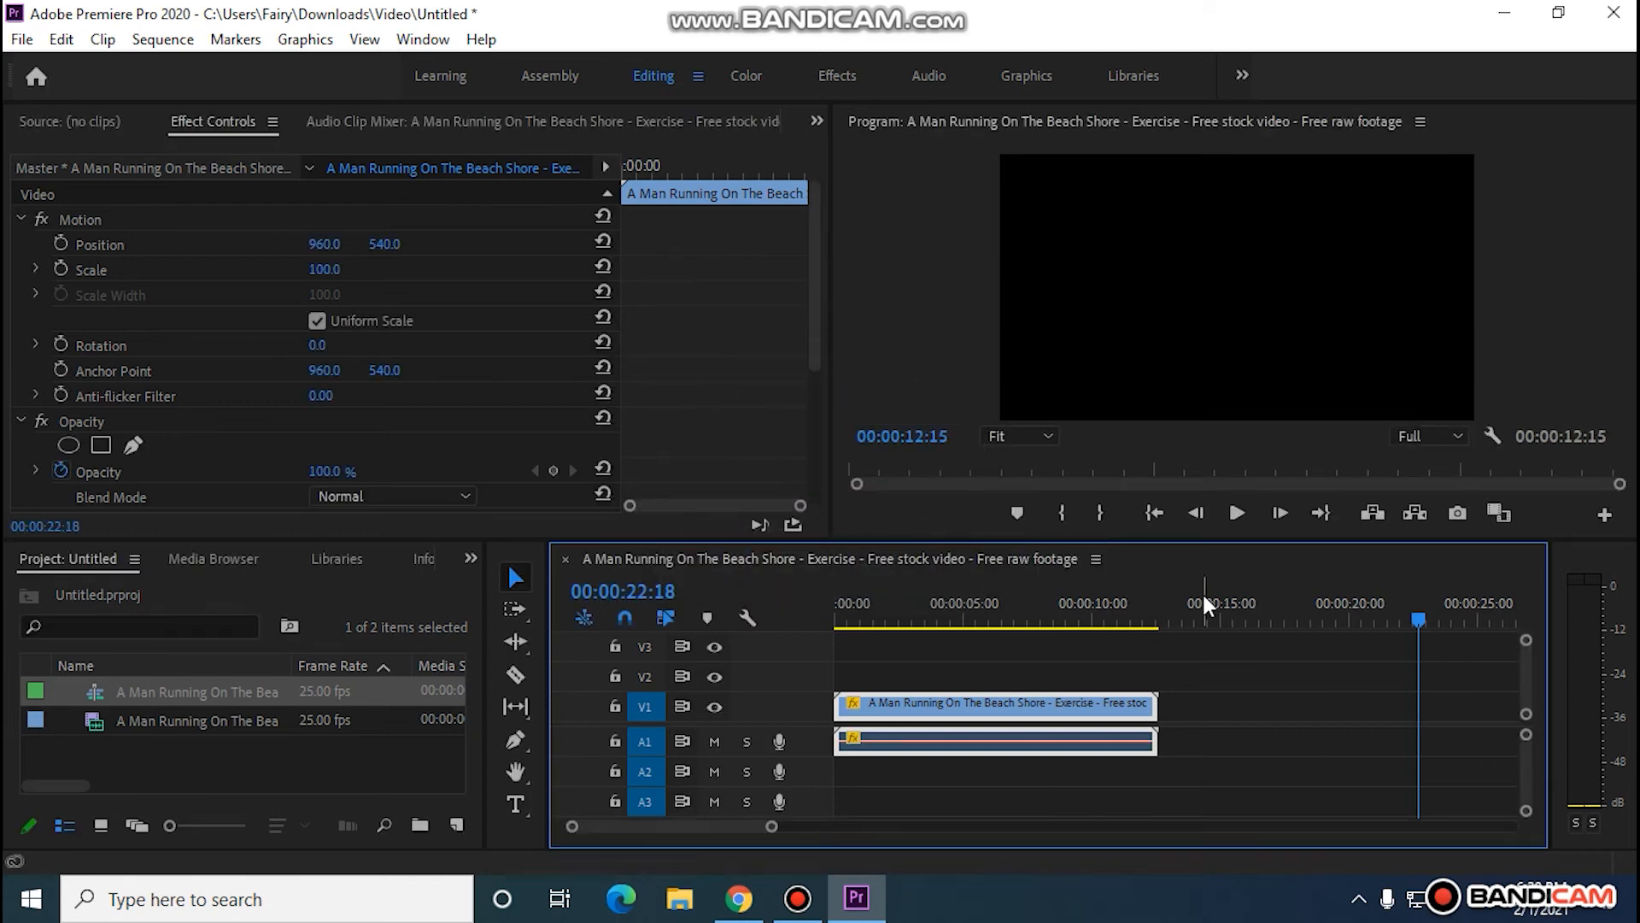
Play back the reversed clip and undo its reversal
{"action": "left_click", "coordinate": [1230, 513]}
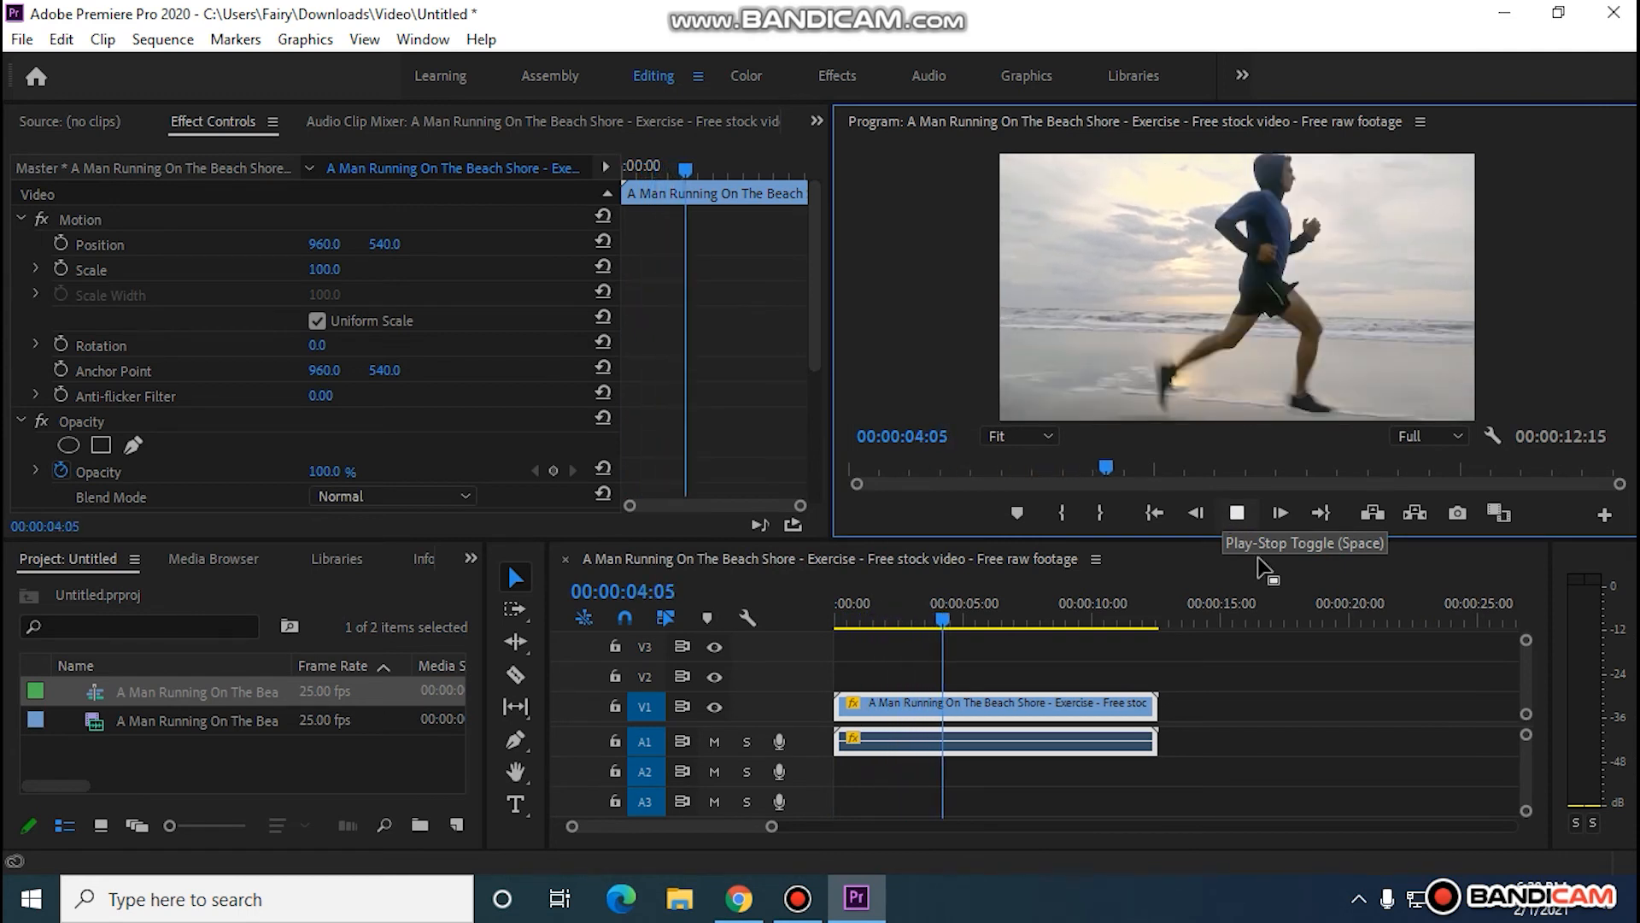
{"action": "left_click", "coordinate": [1235, 514]}
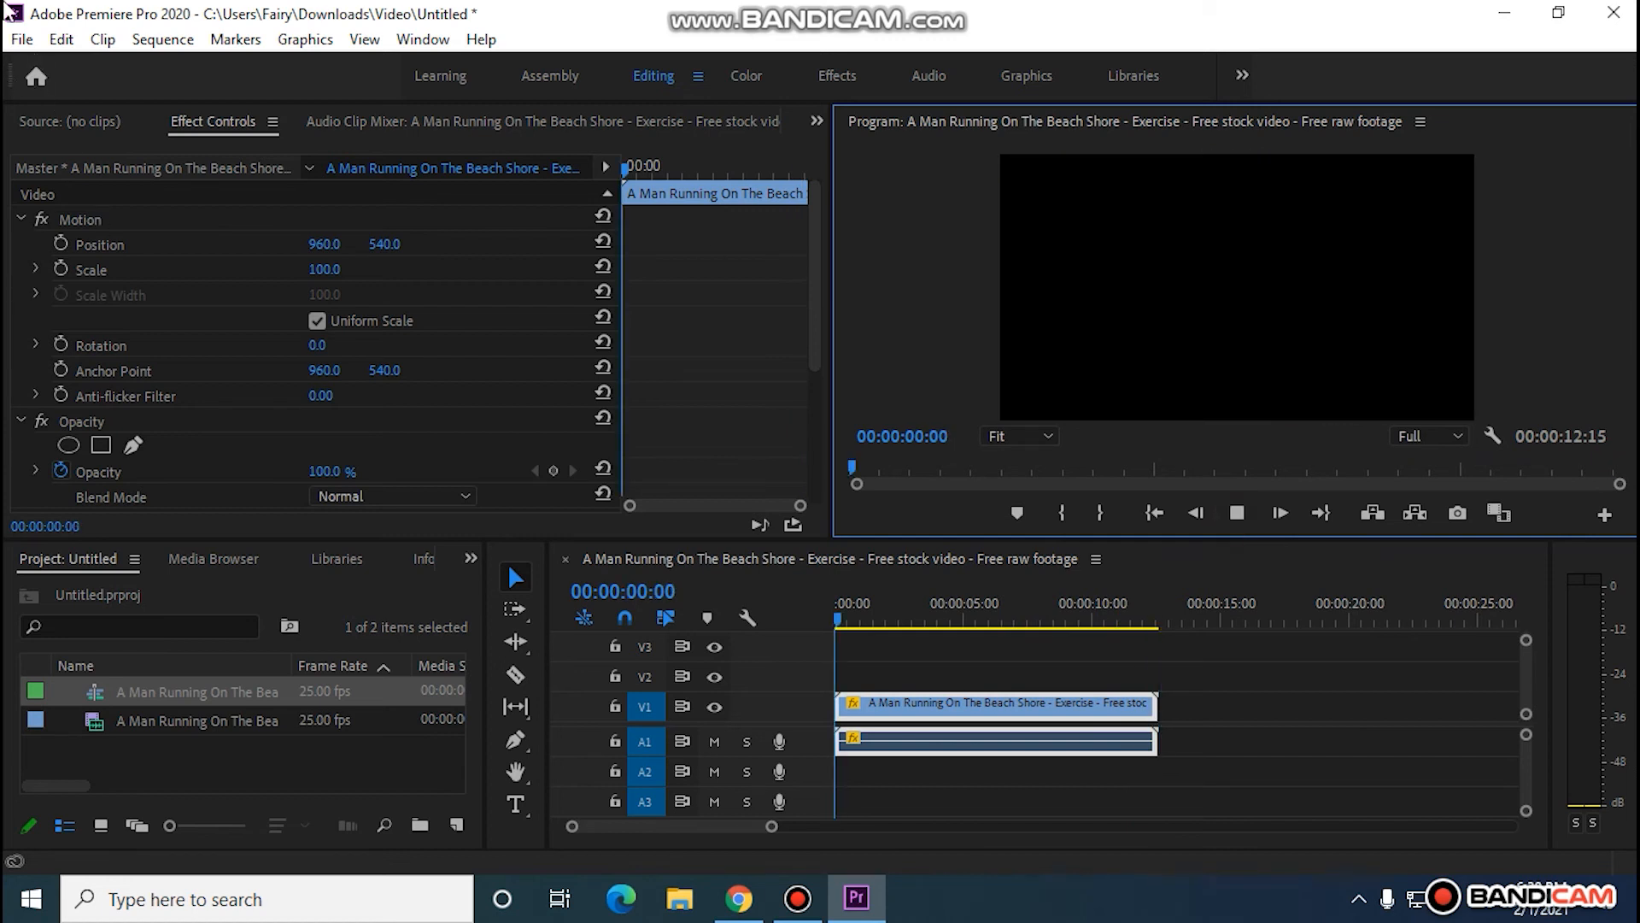
{"action": "left_click", "coordinate": [61, 40]}
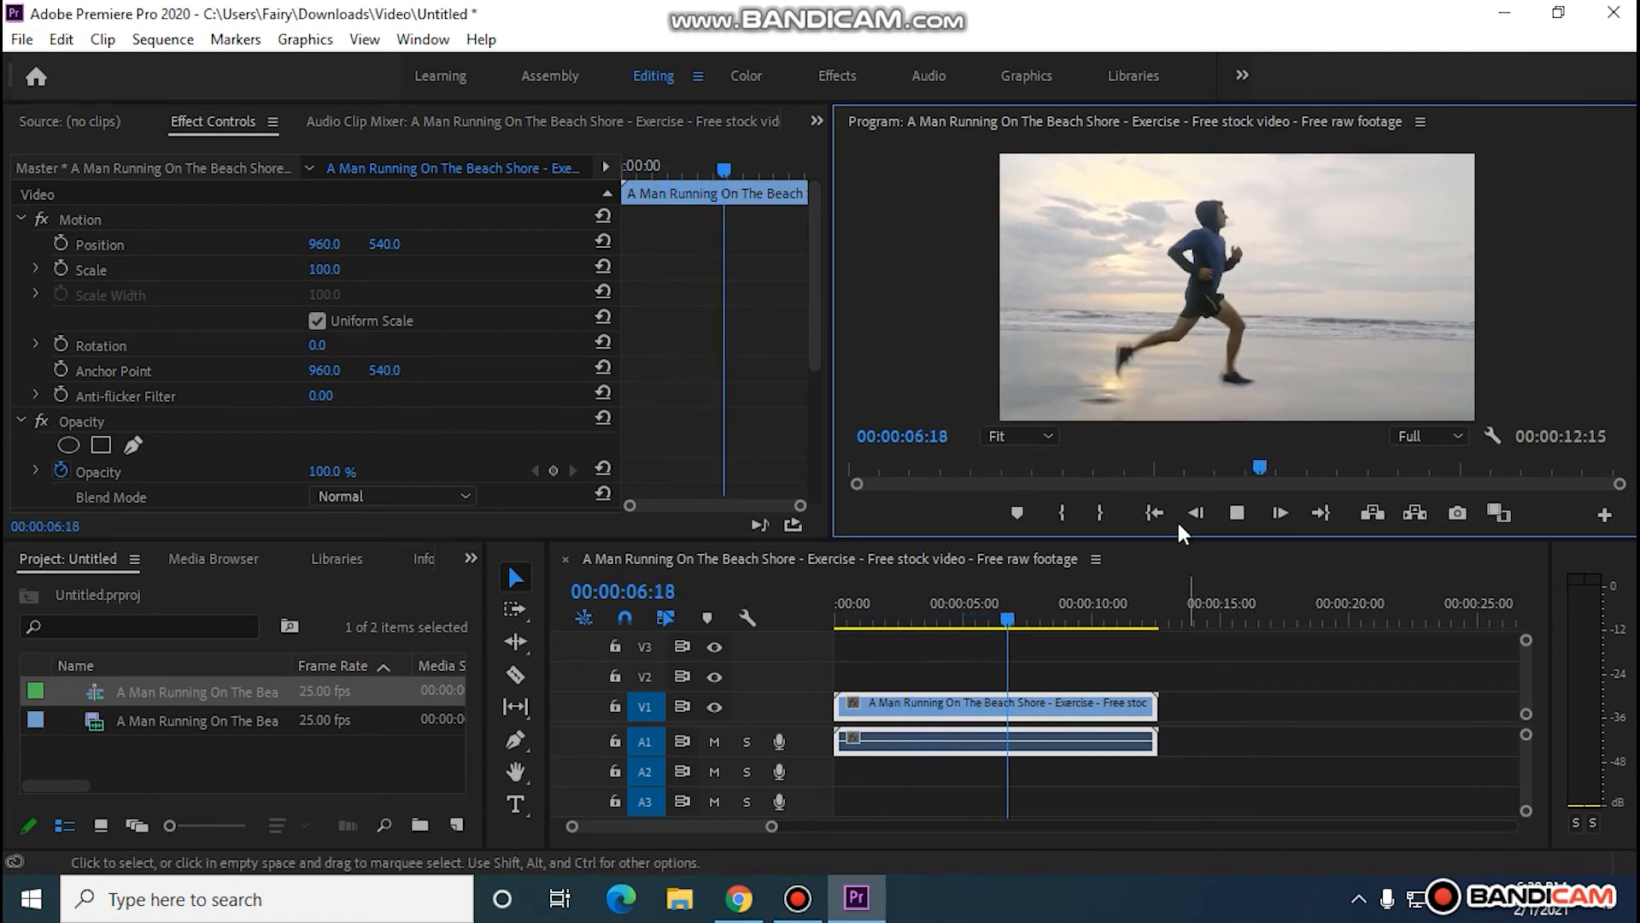
{"action": "left_click", "coordinate": [1231, 512]}
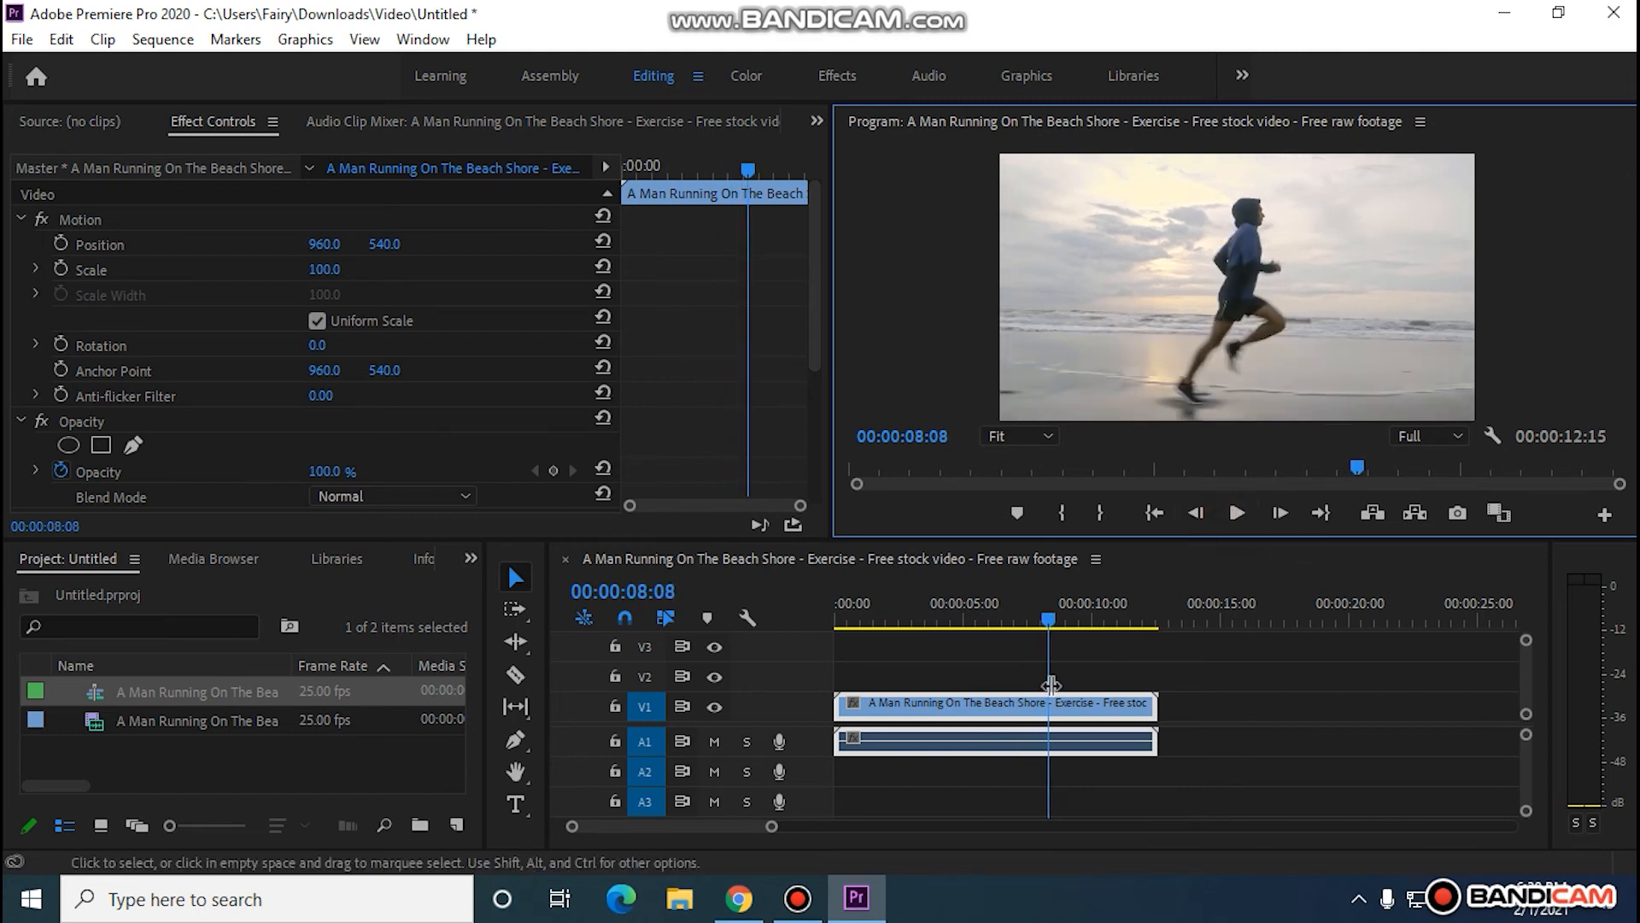
Slow the running clip to 50% speed and play back the result
{"action": "right_click", "coordinate": [1000, 702]}
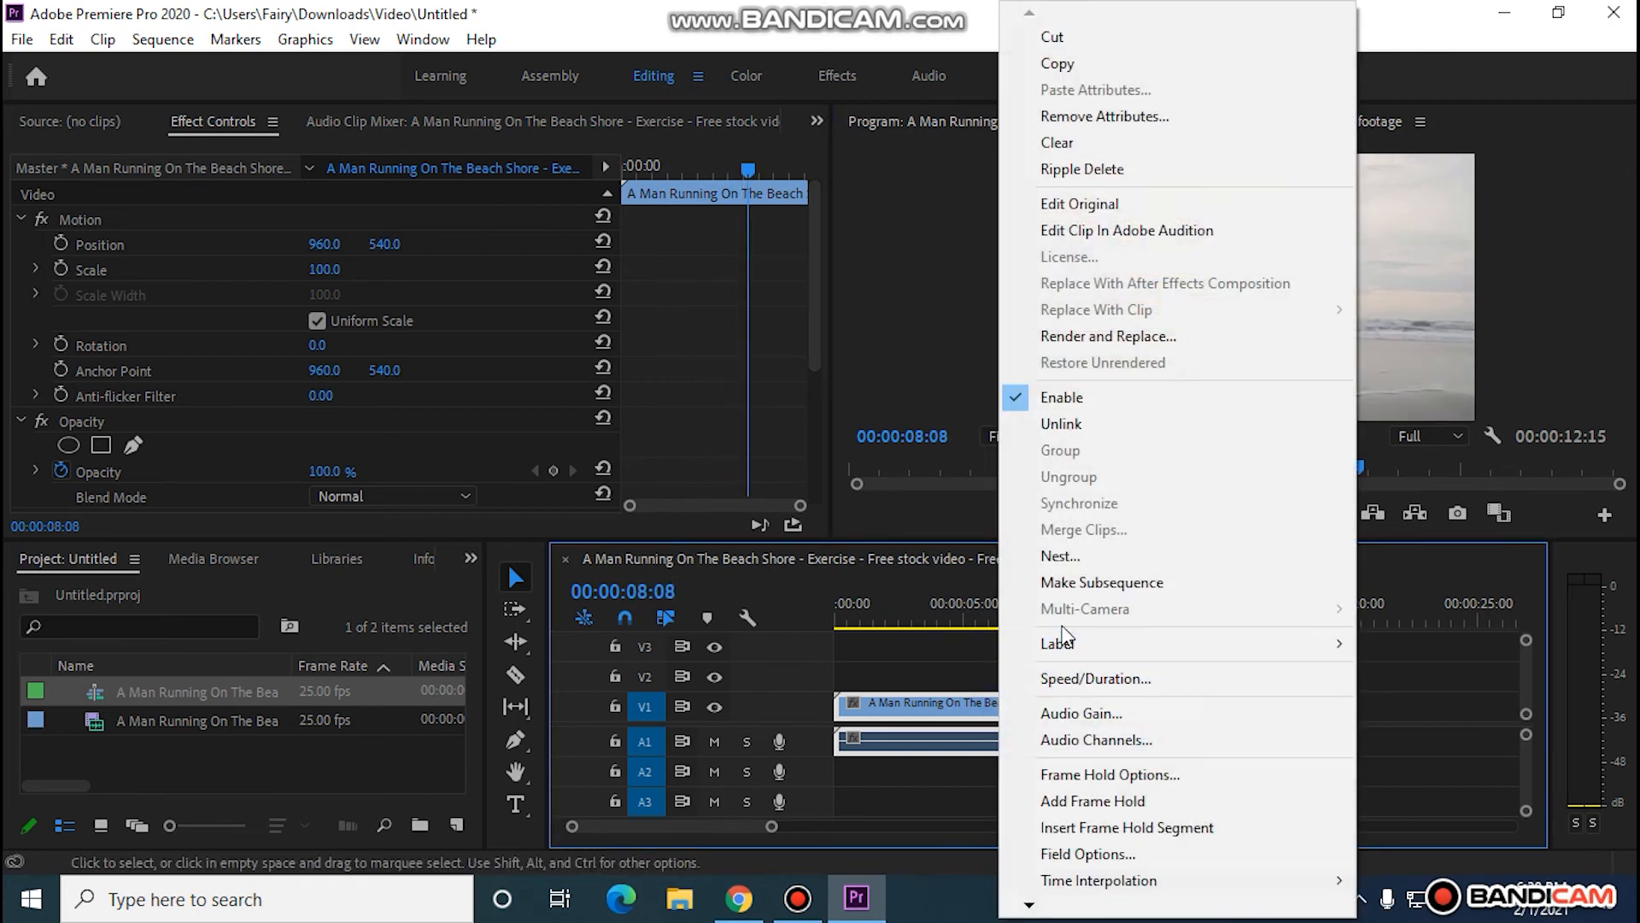
{"action": "left_click", "coordinate": [1075, 689]}
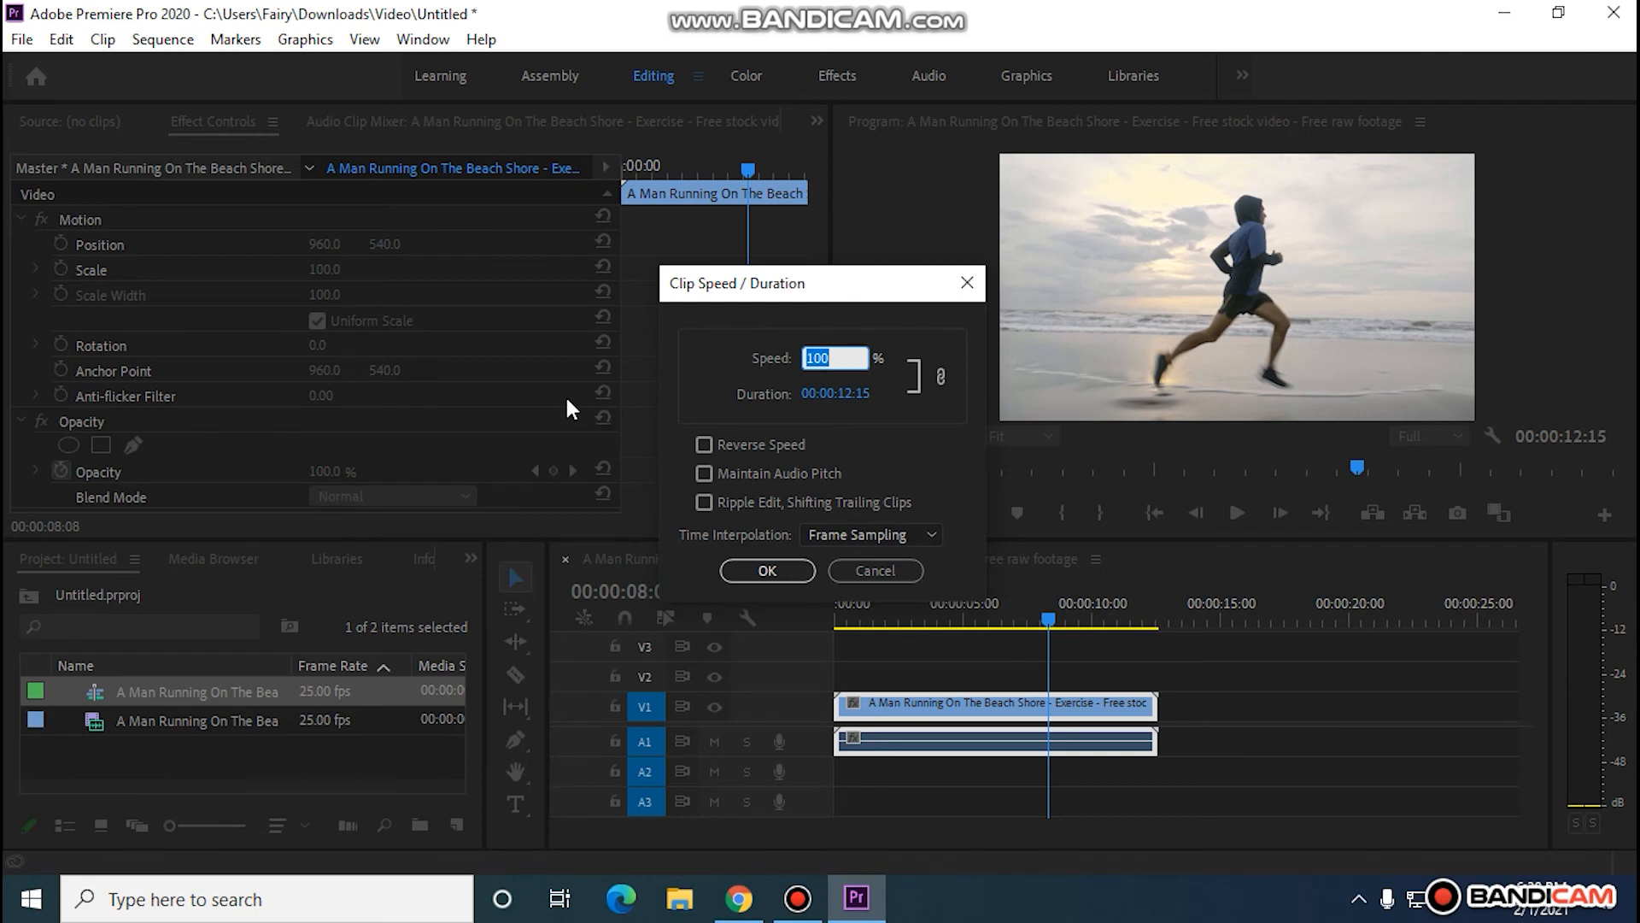
{"action": "left_click", "coordinate": [833, 358]}
{"action": "key", "text": "BackSpace"}
{"action": "type", "text": "50"}
{"action": "key", "text": "BackSpace"}
{"action": "key", "text": "BackSpace"}
{"action": "key", "text": "BackSpace"}
{"action": "key", "text": "BackSpace"}
{"action": "type", "text": "50"}
{"action": "left_click", "coordinate": [763, 565]}
{"action": "left_click", "coordinate": [1238, 512]}
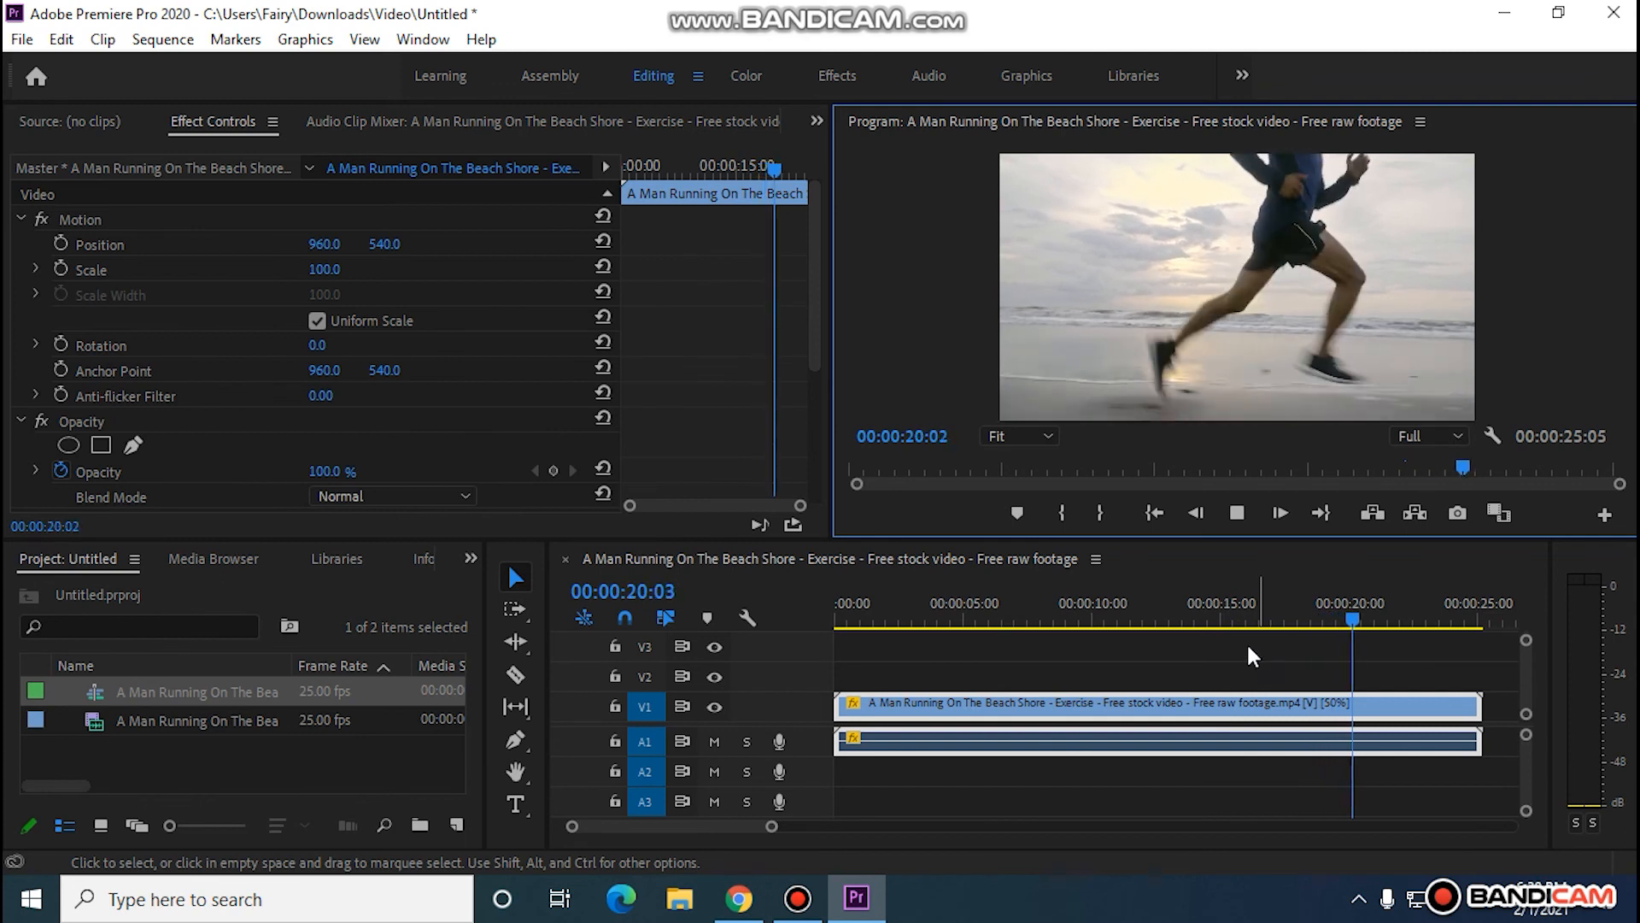
{"action": "left_click", "coordinate": [1243, 521]}
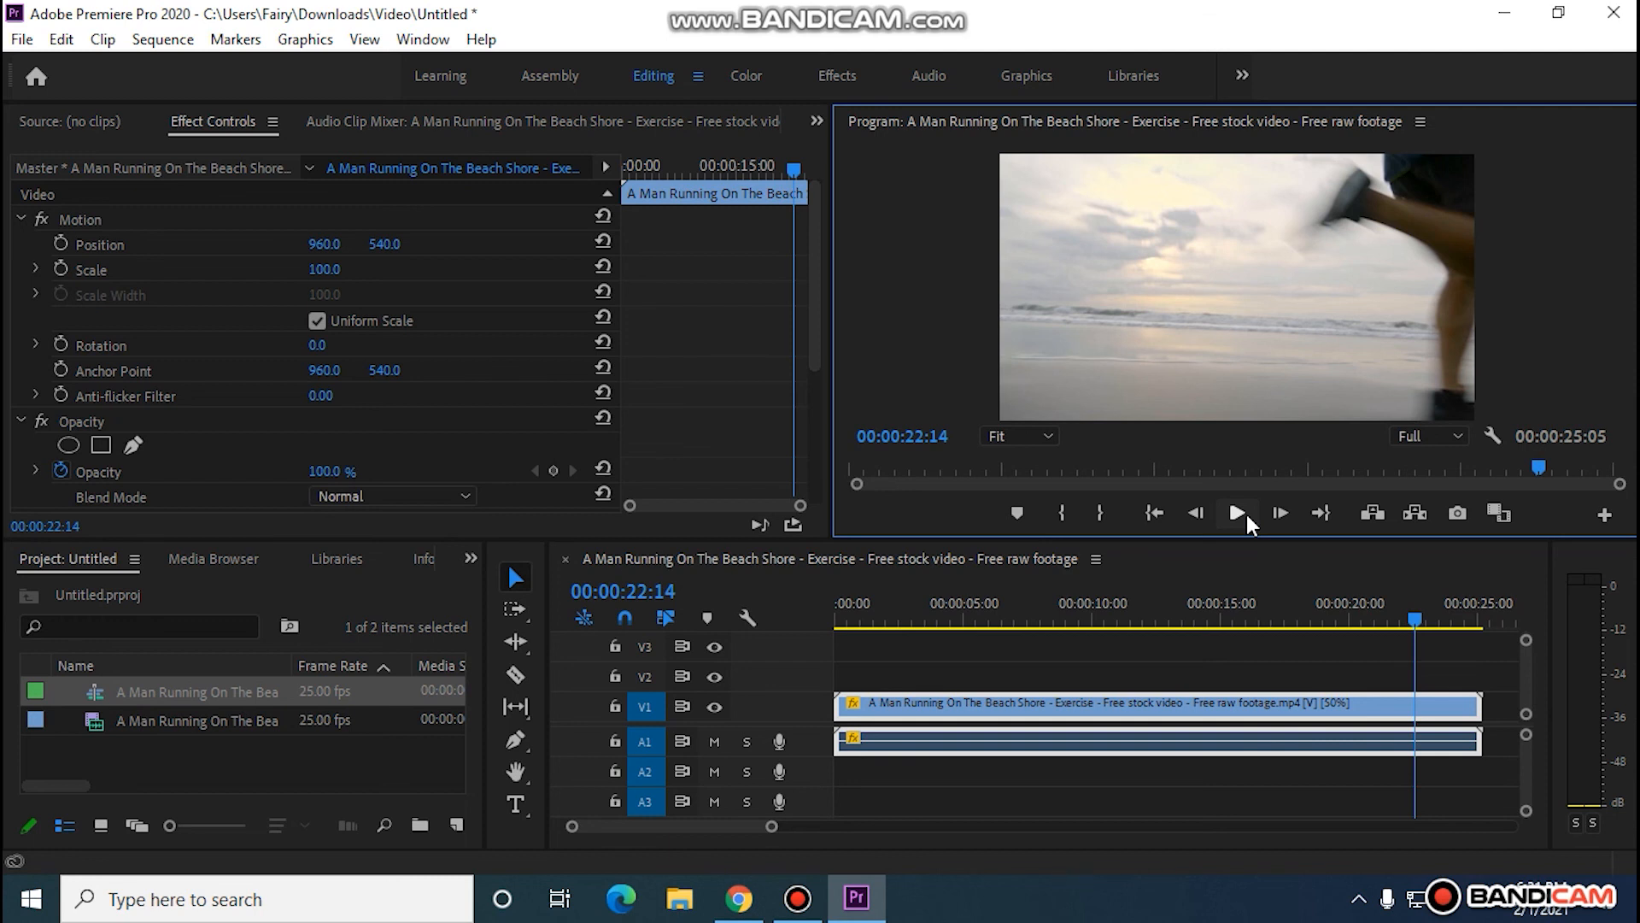
{"action": "left_click", "coordinate": [1506, 15]}
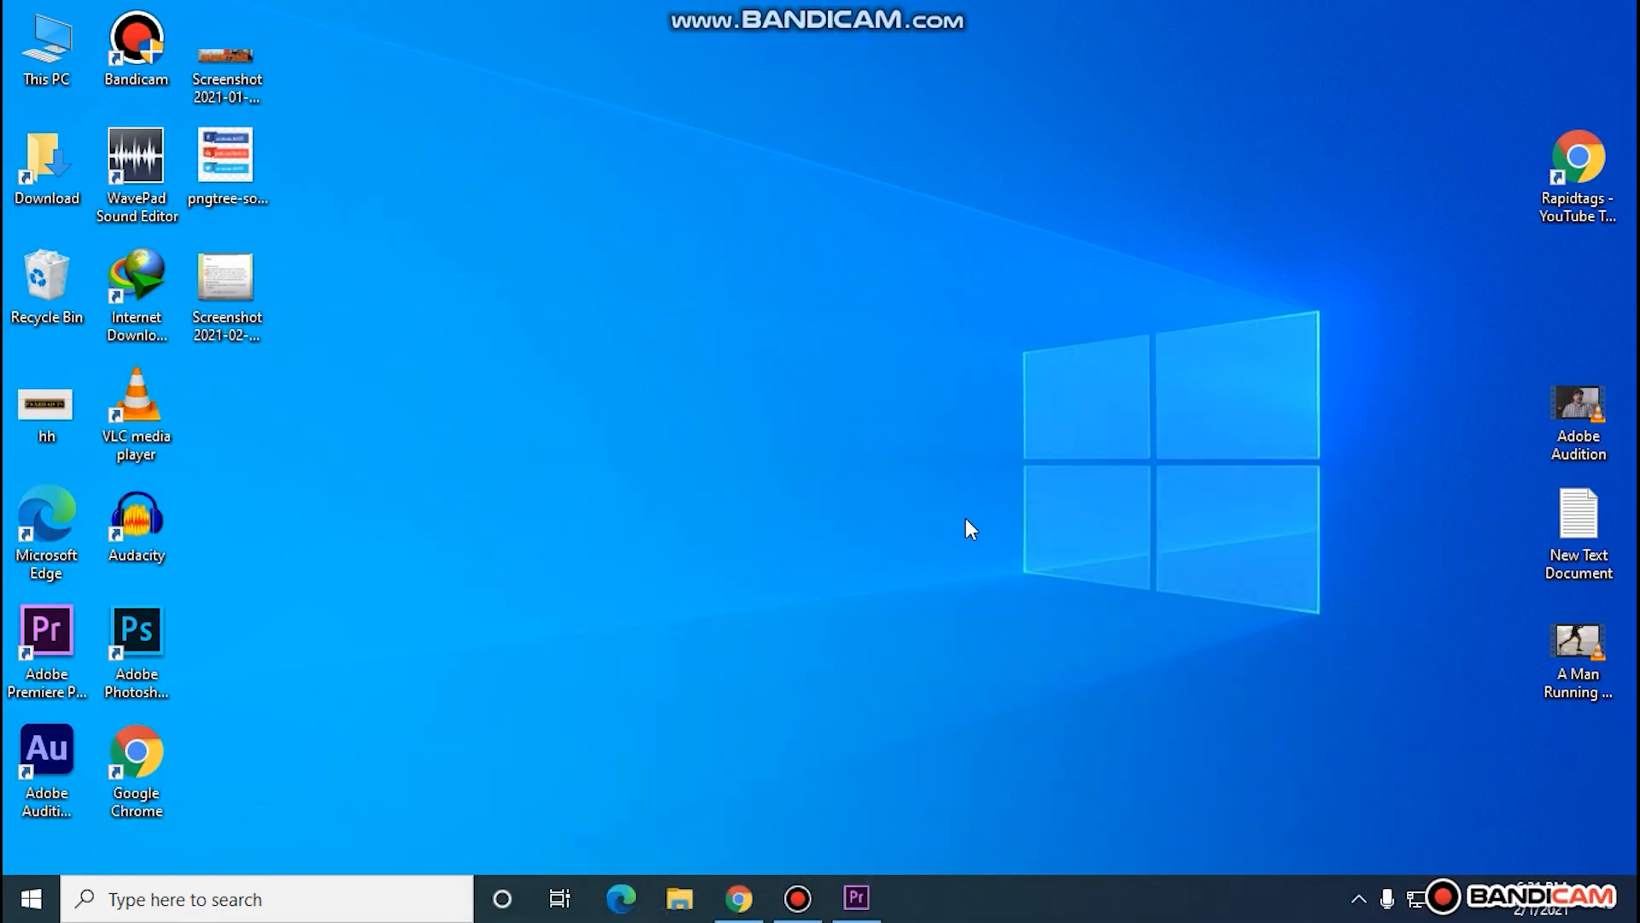
{"action": "left_click", "coordinate": [797, 898]}
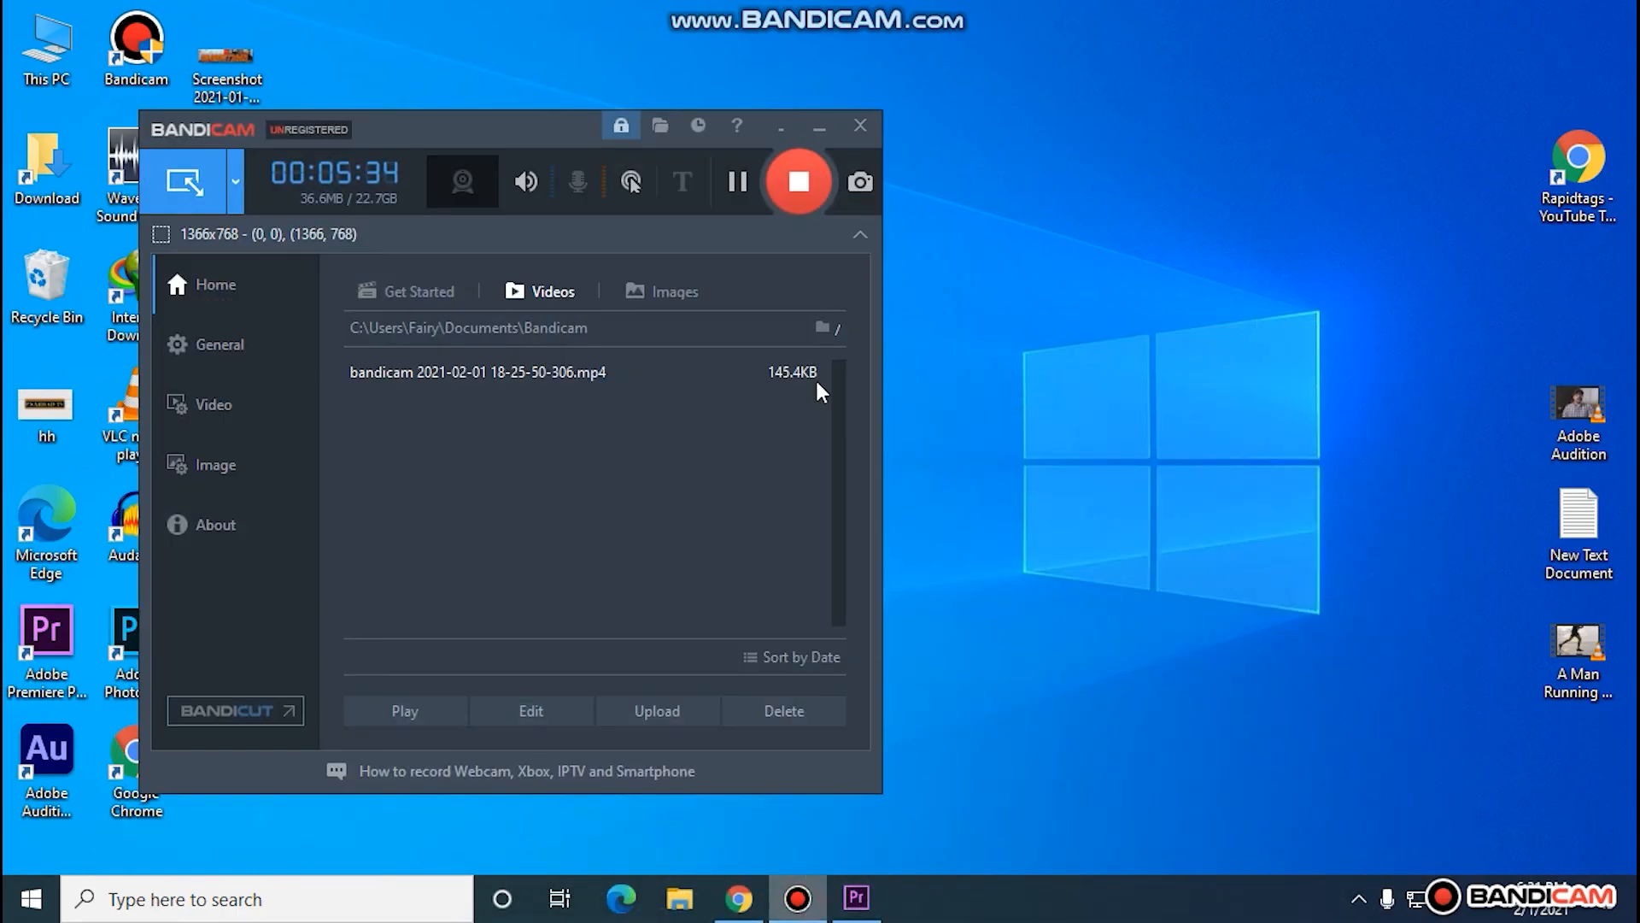